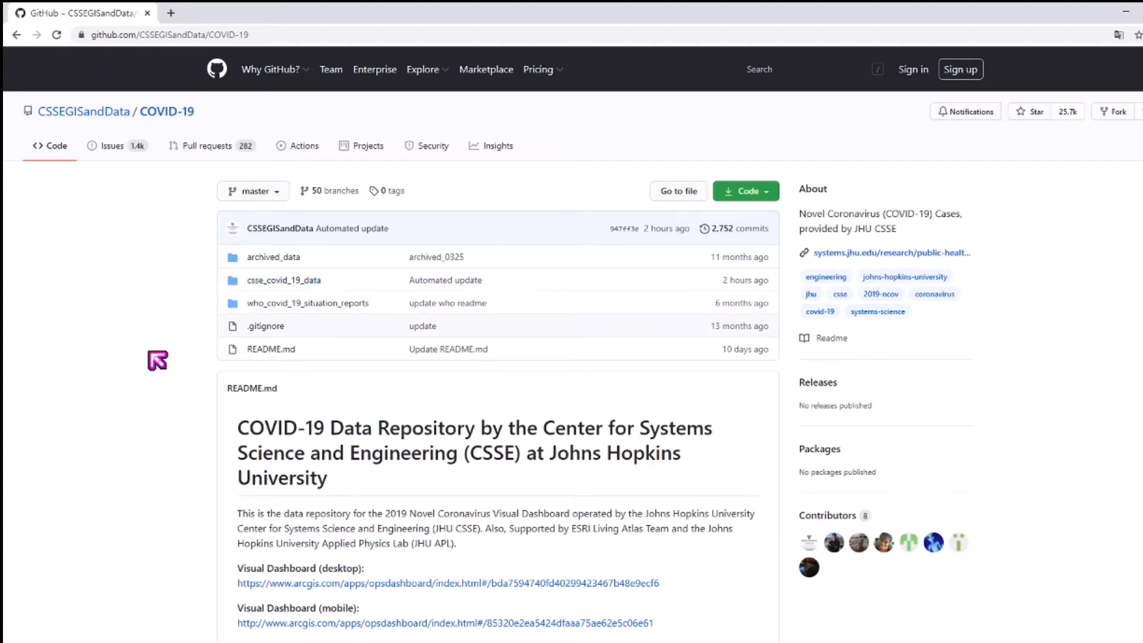
Open time_series_covid19_confirmed_global.csv from the csse_covid_19_time_series folder inside csse_covid_19_data.
left_click(310, 283)
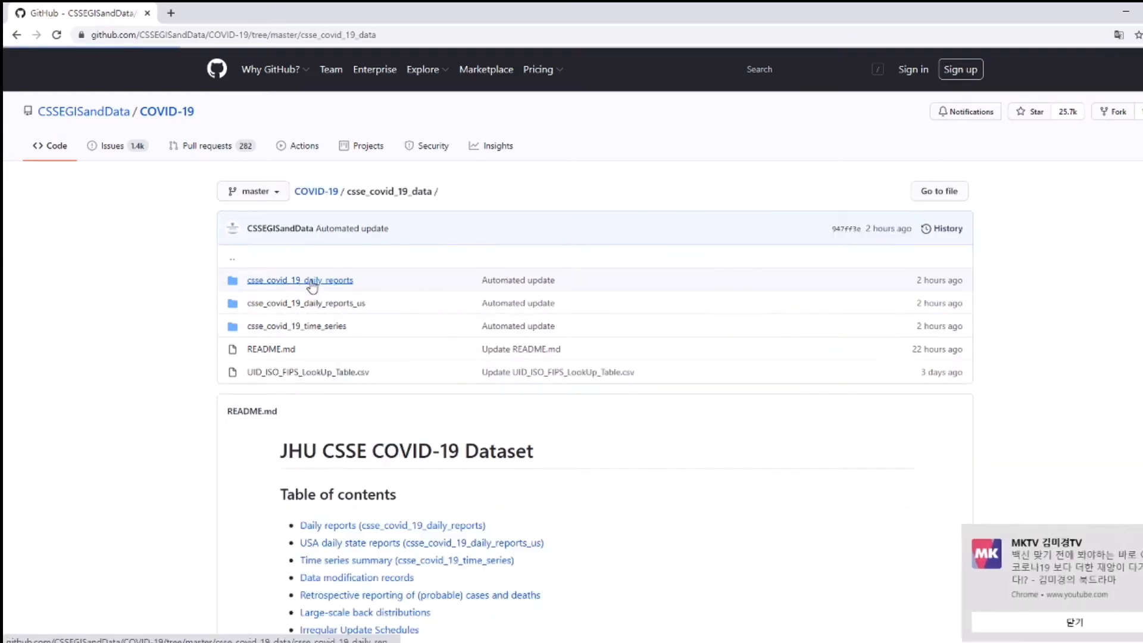
left_click(1078, 627)
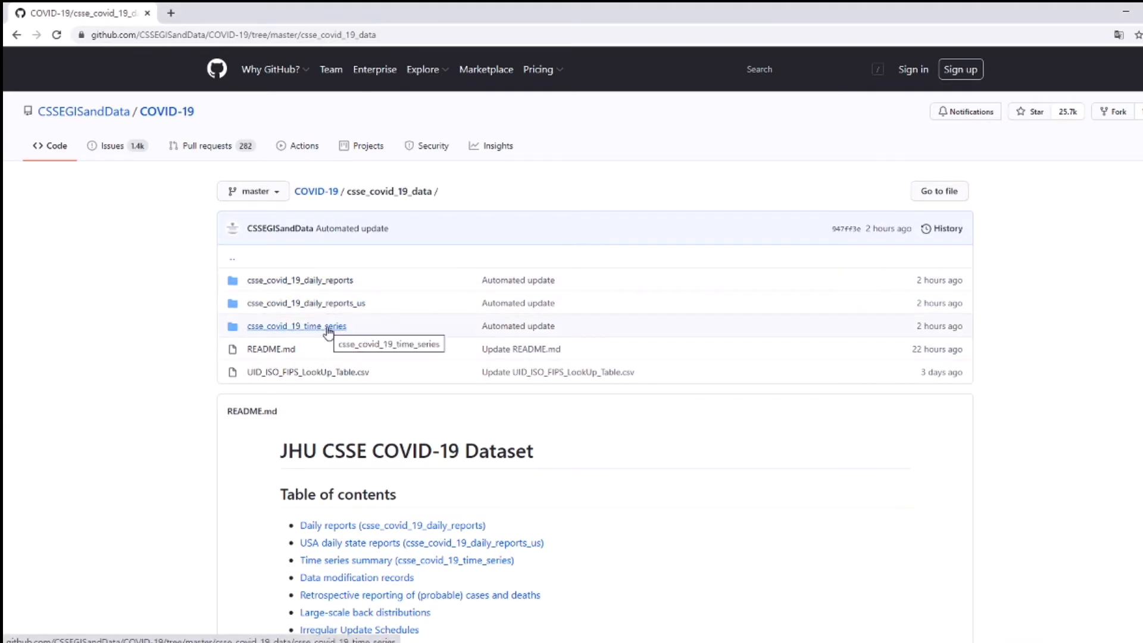
left_click(329, 328)
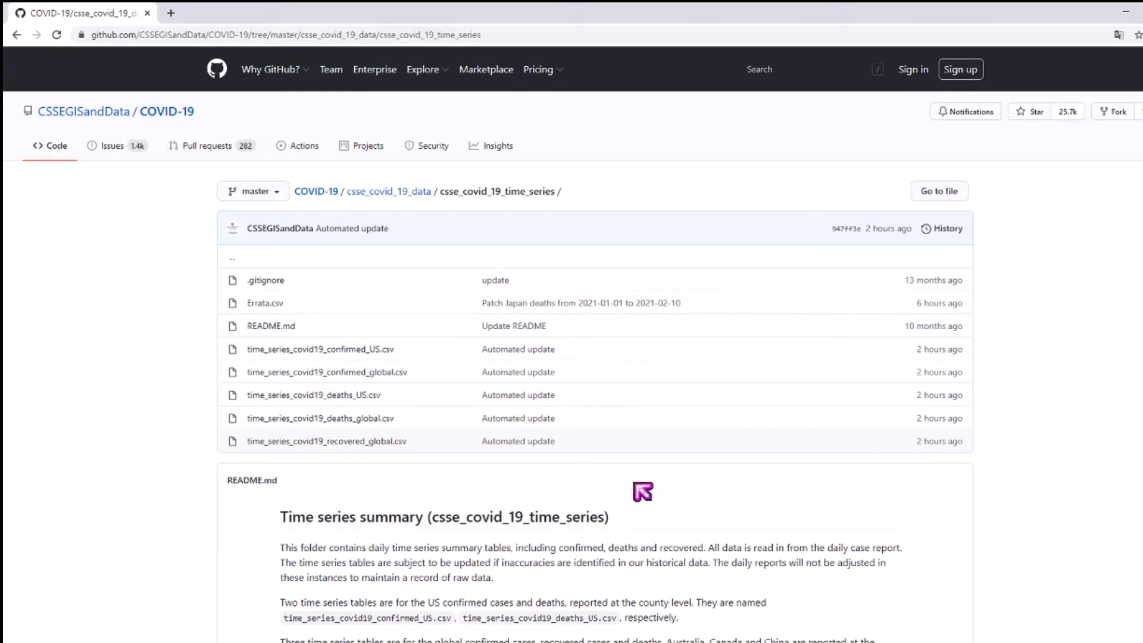
scroll(643, 490, "down", 1)
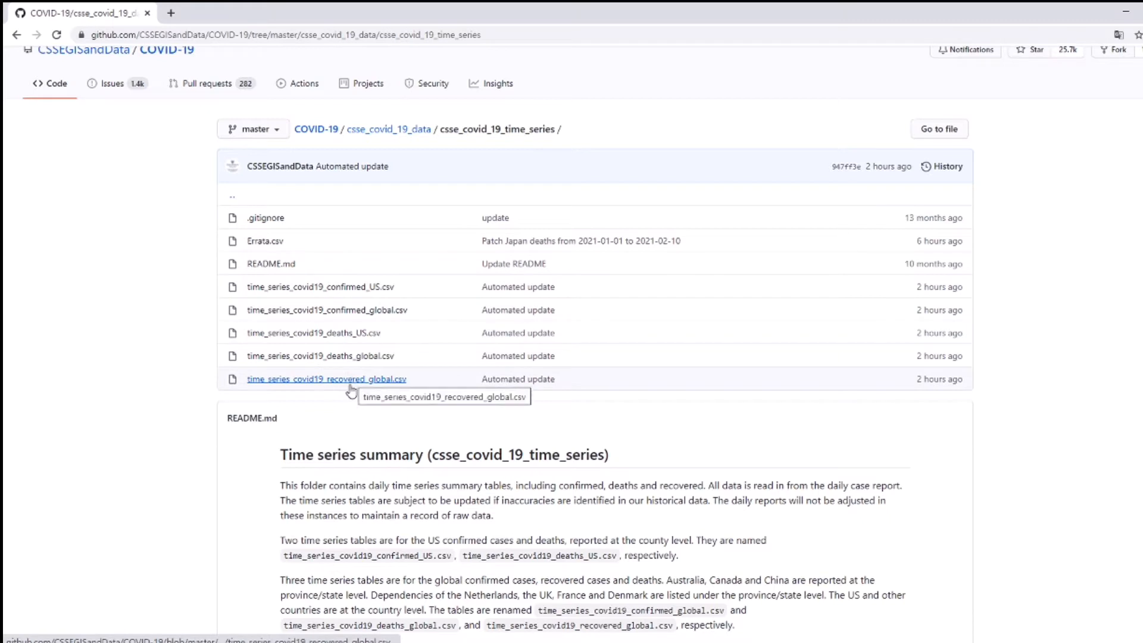
left_click(331, 310)
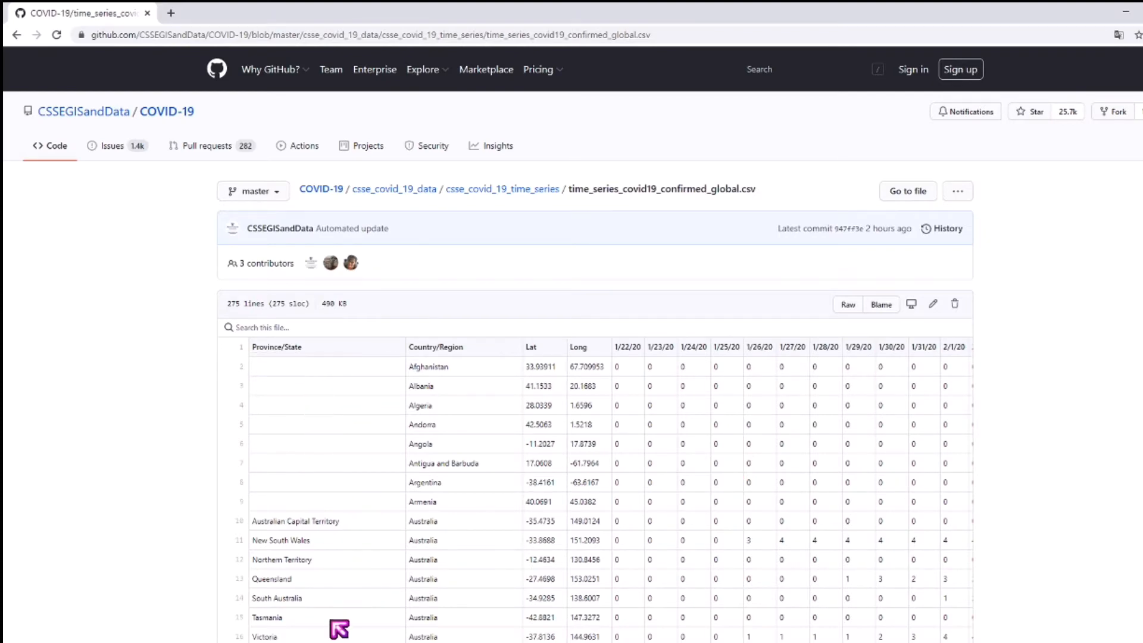
Look through the global confirmed cases table, examining its province, country, coordinate and daily date columns.
scroll(230, 506, "down", 3)
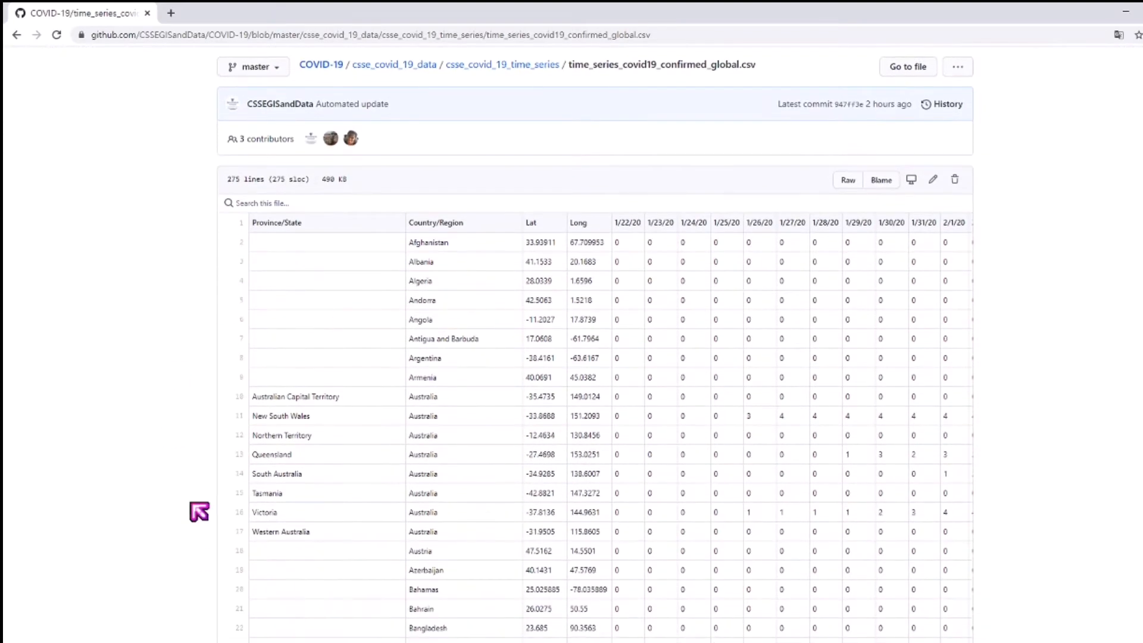
scroll(235, 530, "down", 5)
scroll(236, 527, "up", 4)
scroll(283, 554, "down", 10)
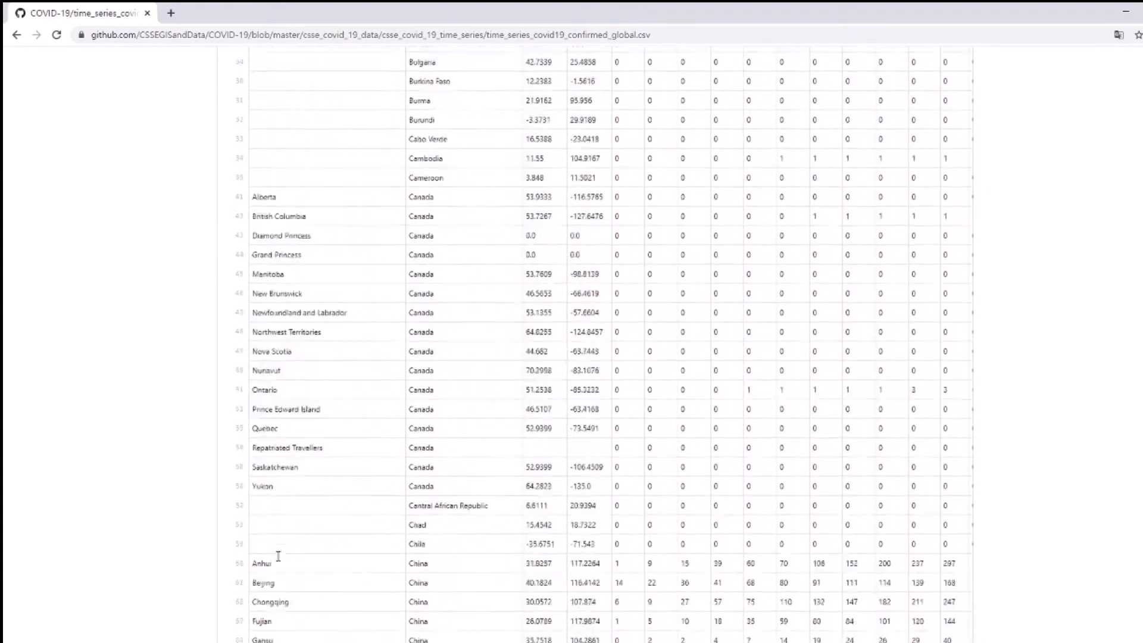
scroll(322, 476, "up", 8)
scroll(440, 351, "up", 7)
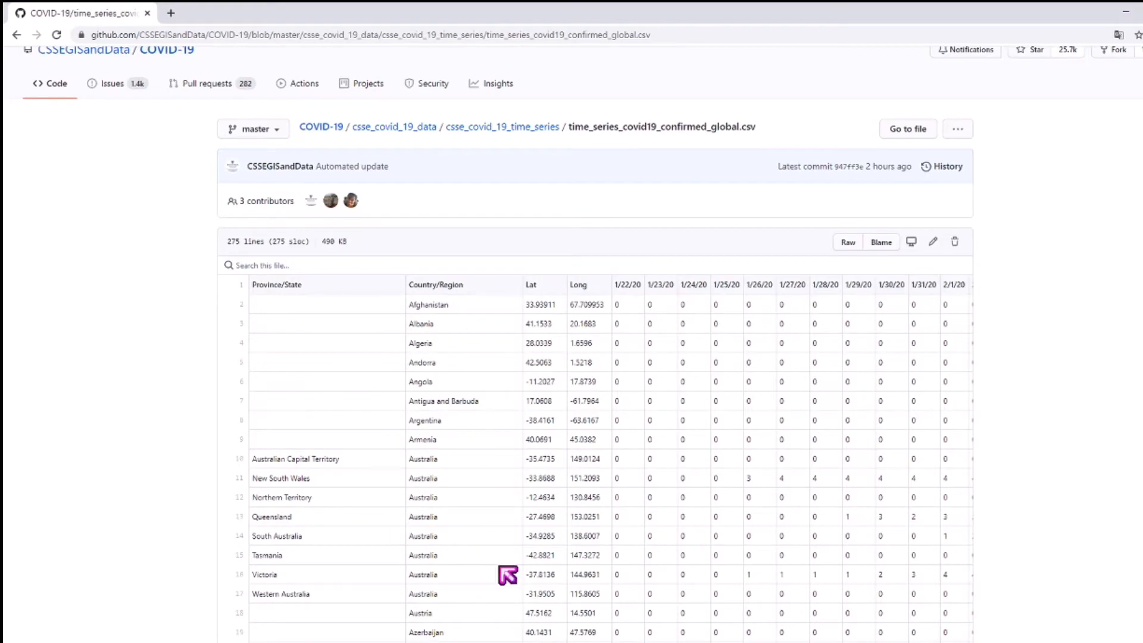
scroll(502, 551, "down", 8)
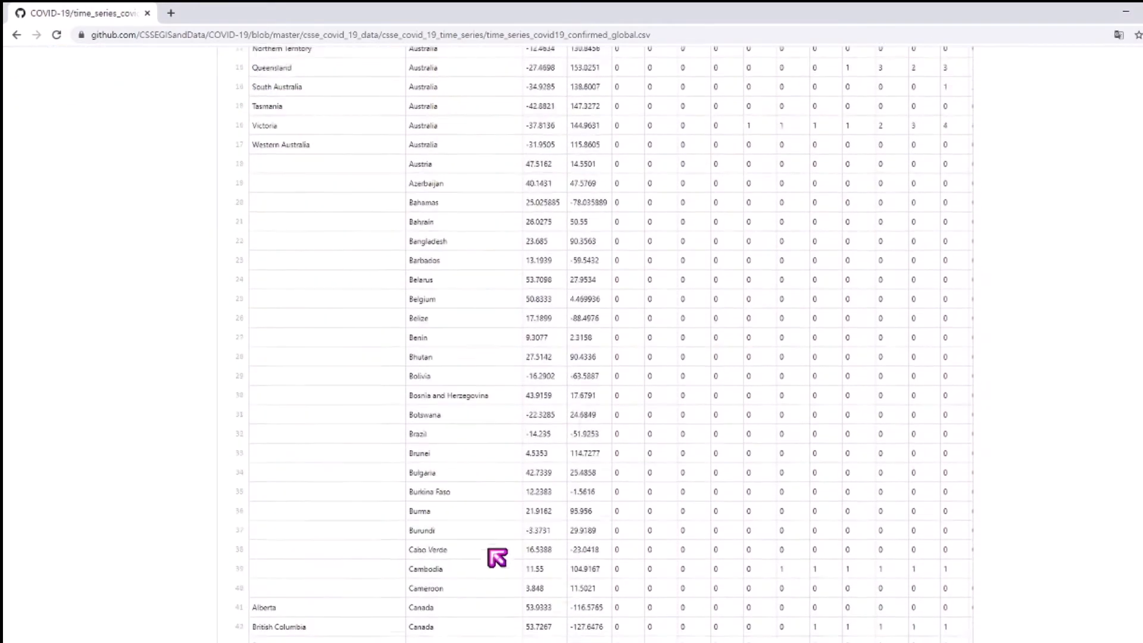
scroll(500, 556, "up", 9)
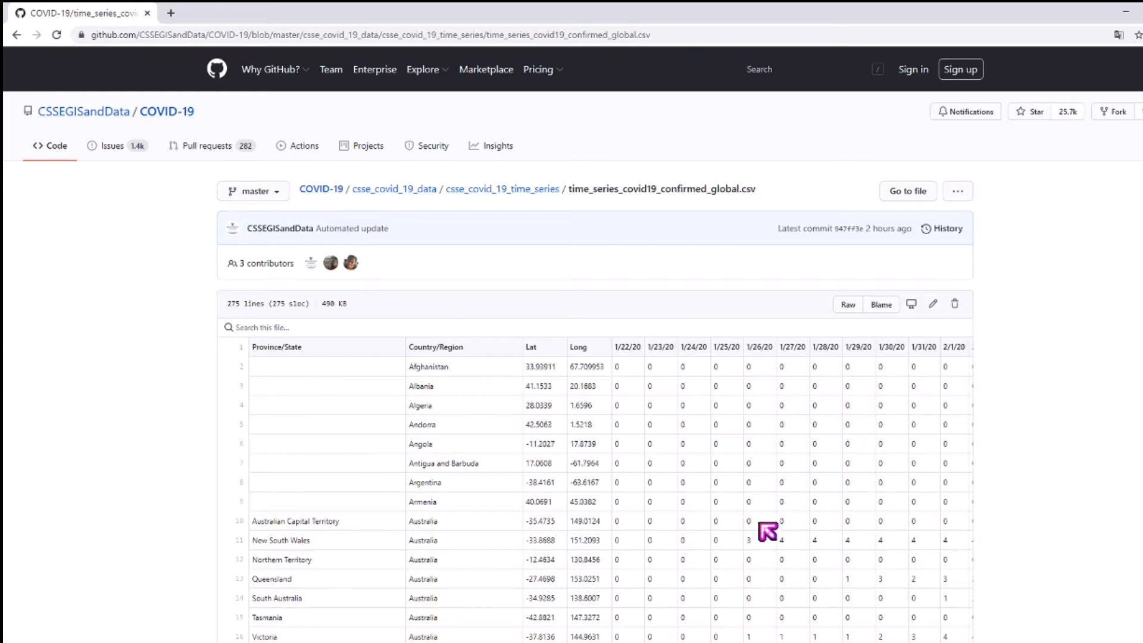
Show the raw version of the confirmed global CSV file and copy its full URL.
left_click(848, 310)
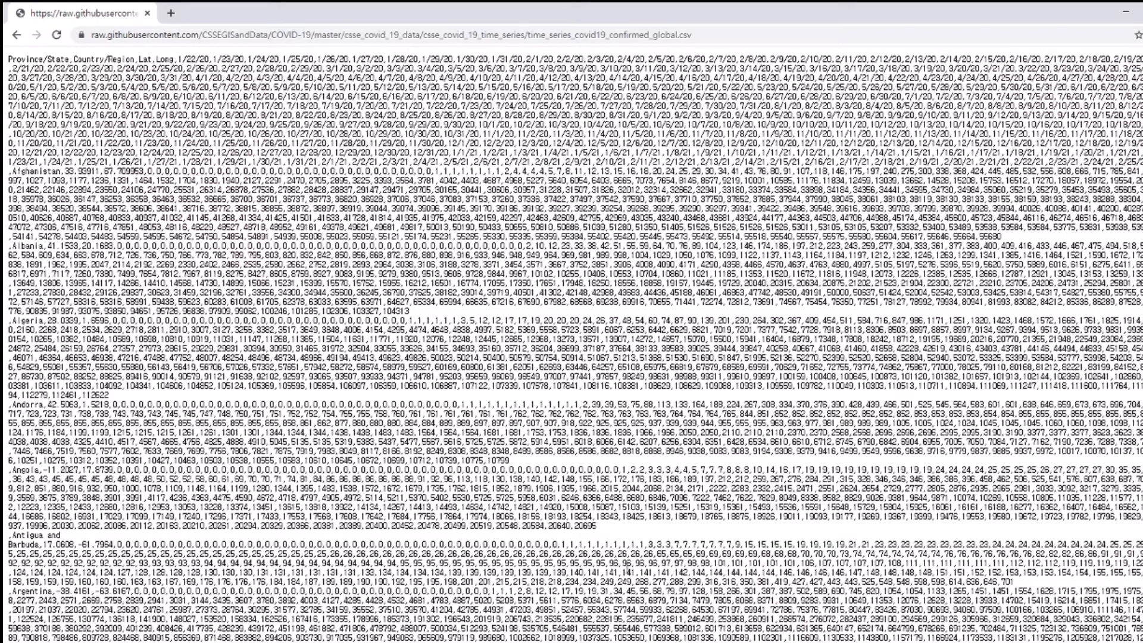
left_click(689, 35)
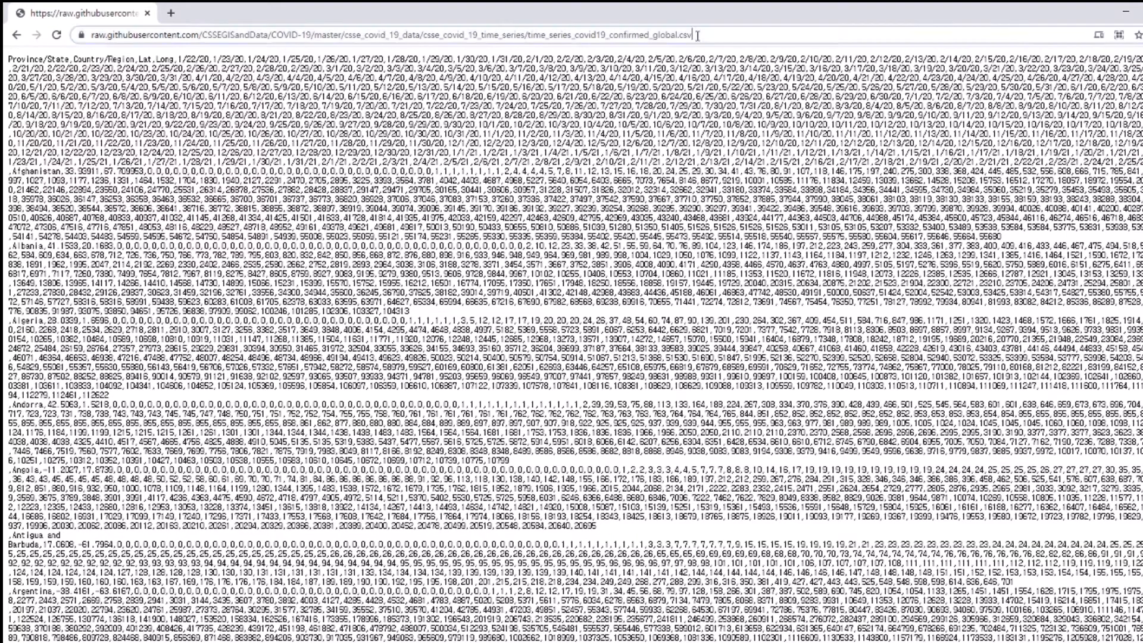
left_click_drag(679, 37, 682, 41)
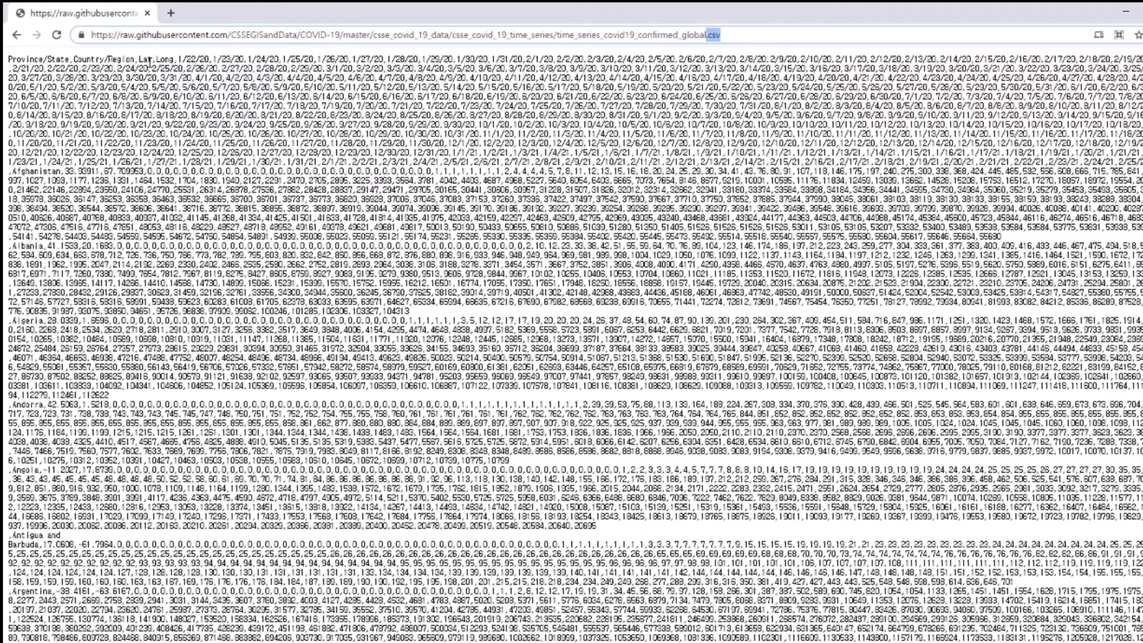
left_click_drag(120, 37, 763, 60)
key("ctrl+c")
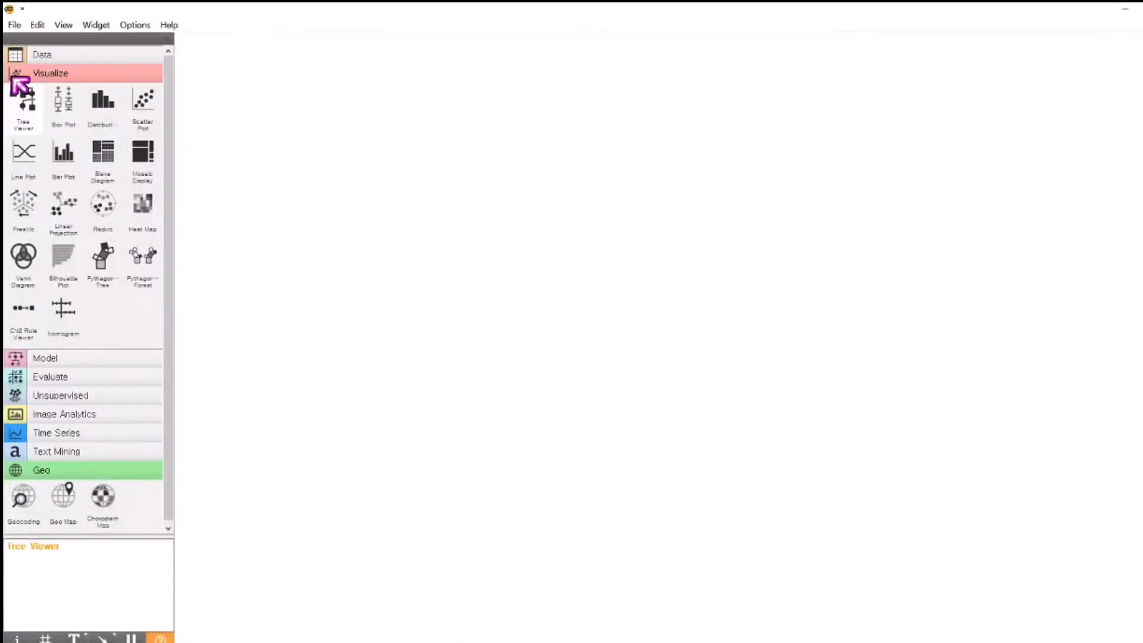
Switch to Orange, add a File widget to the empty canvas and open its settings.
left_click(61, 73)
left_click(74, 55)
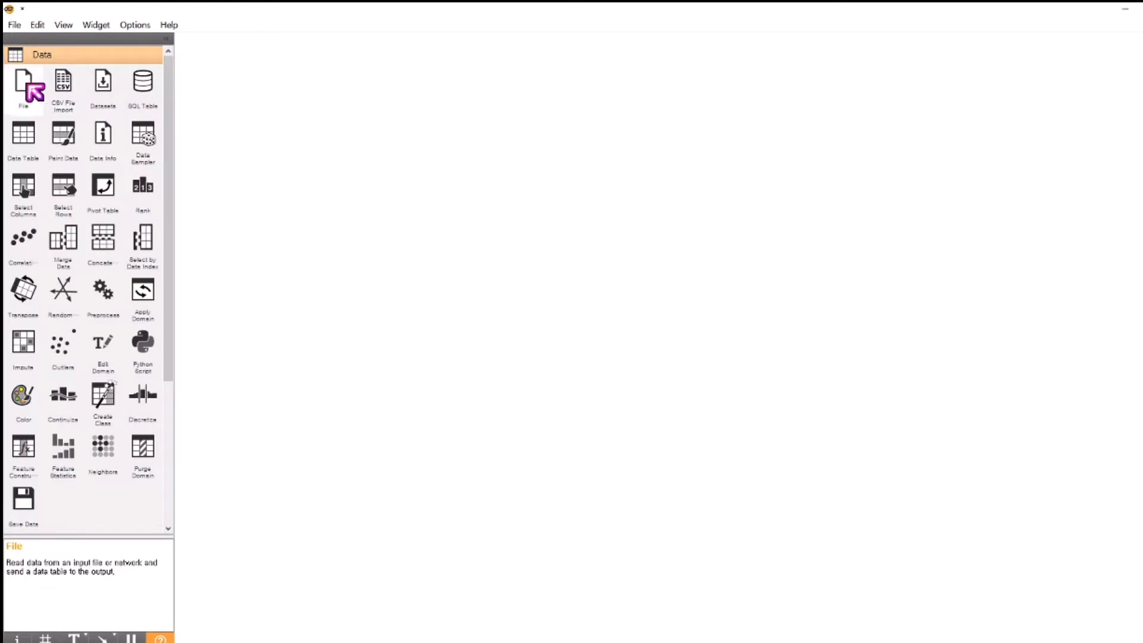
left_click(25, 83)
double_click(281, 136)
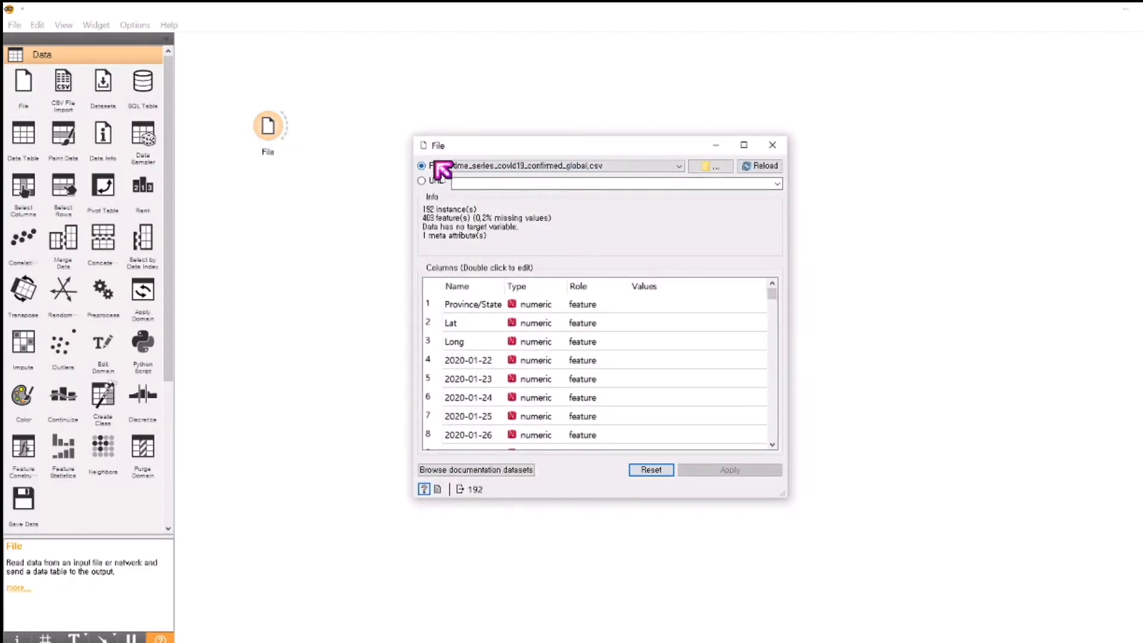
Load the File widget's data from the copied raw CSV URL, check the listed columns and close the settings.
left_click(436, 180)
left_click(467, 184)
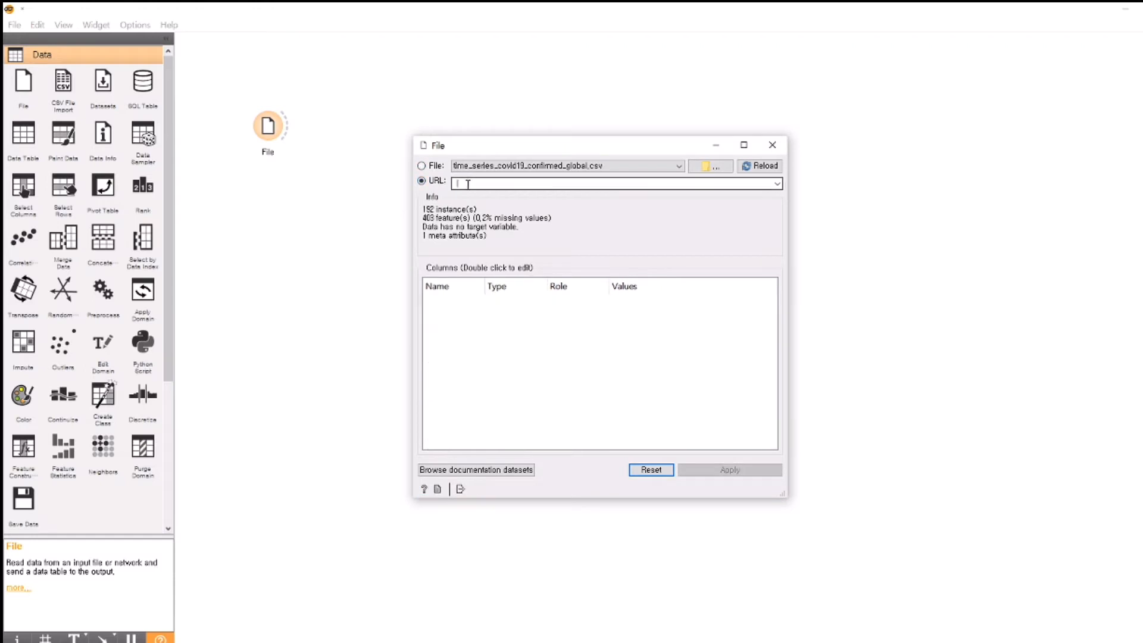
key("ctrl+v")
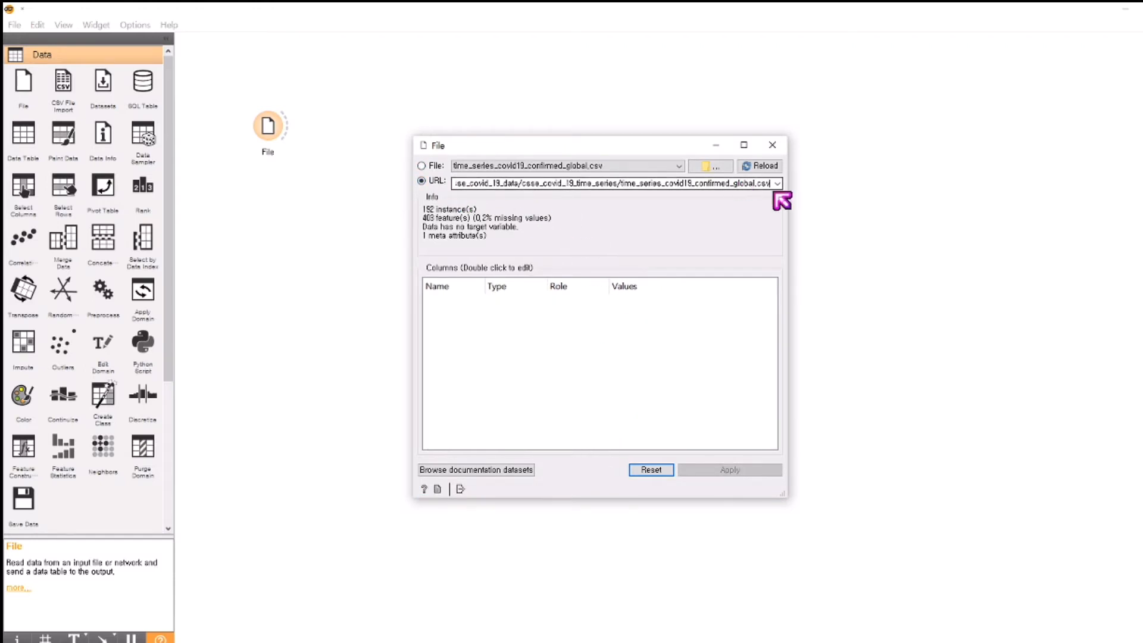
left_click(773, 169)
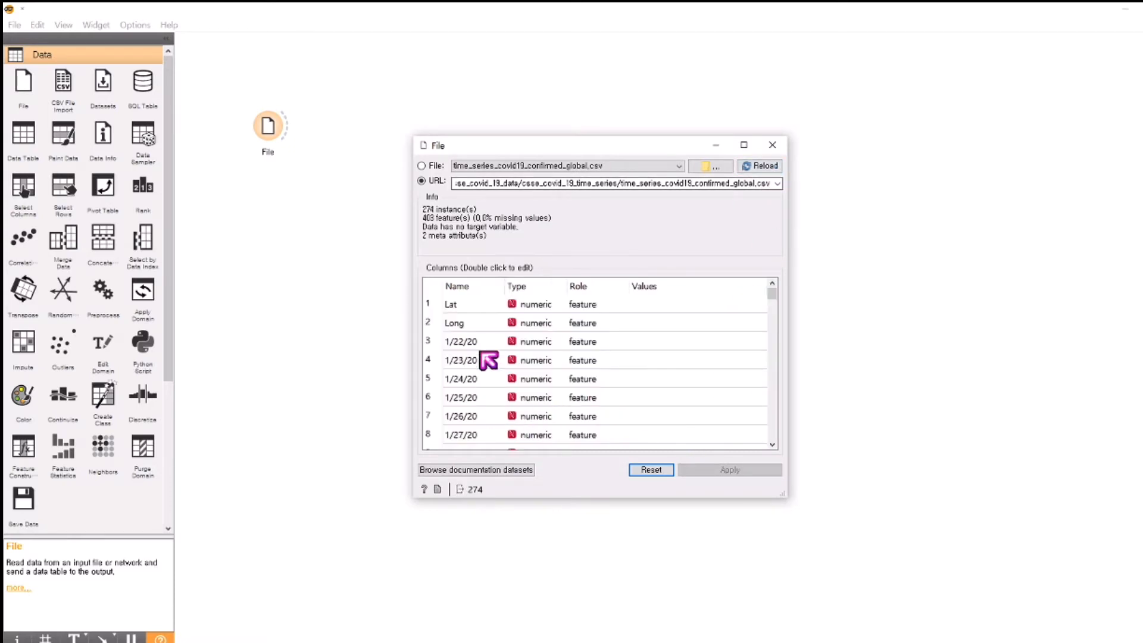
scroll(593, 359, "down", 6)
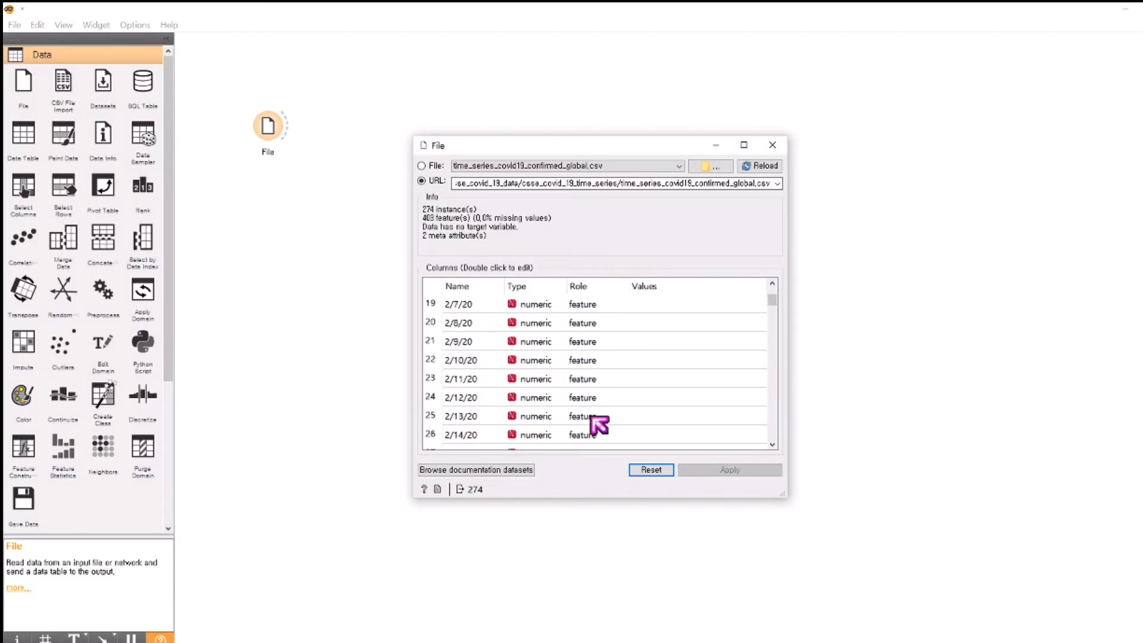
left_click(774, 146)
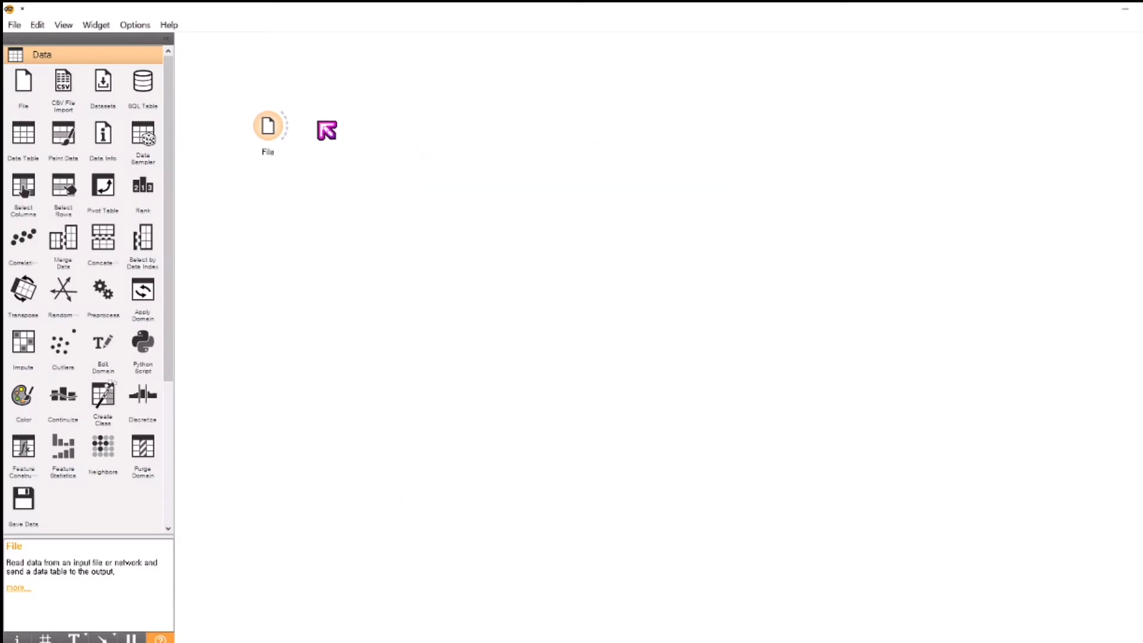
Add a Data Table widget connected to the File widget's output.
left_click_drag(296, 126, 335, 129)
double_click(400, 161)
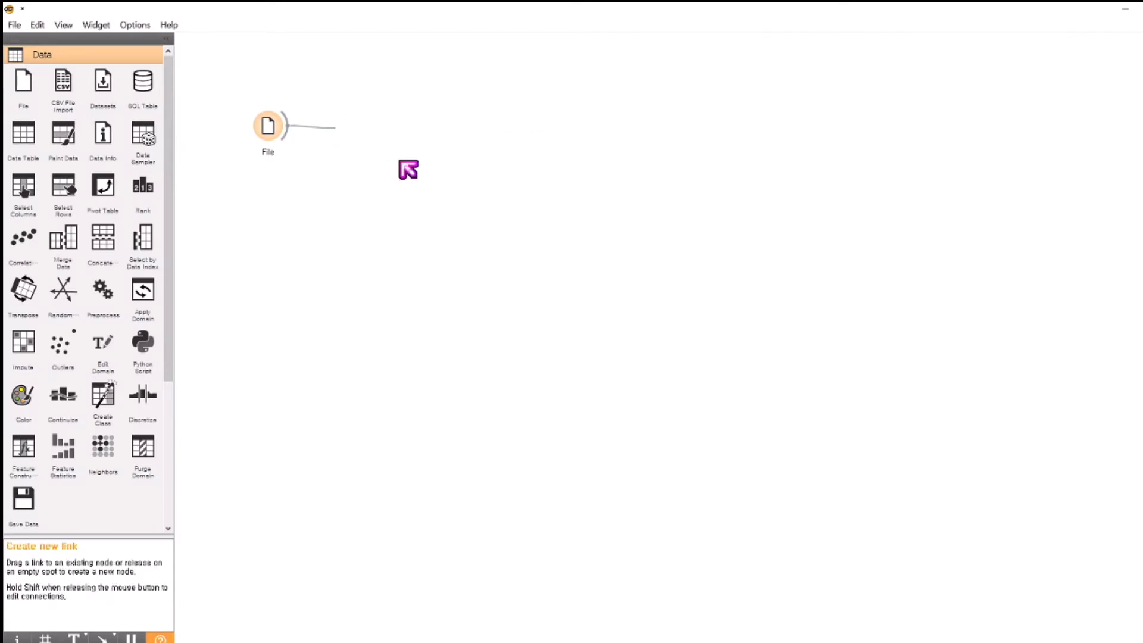
left_click(893, 405)
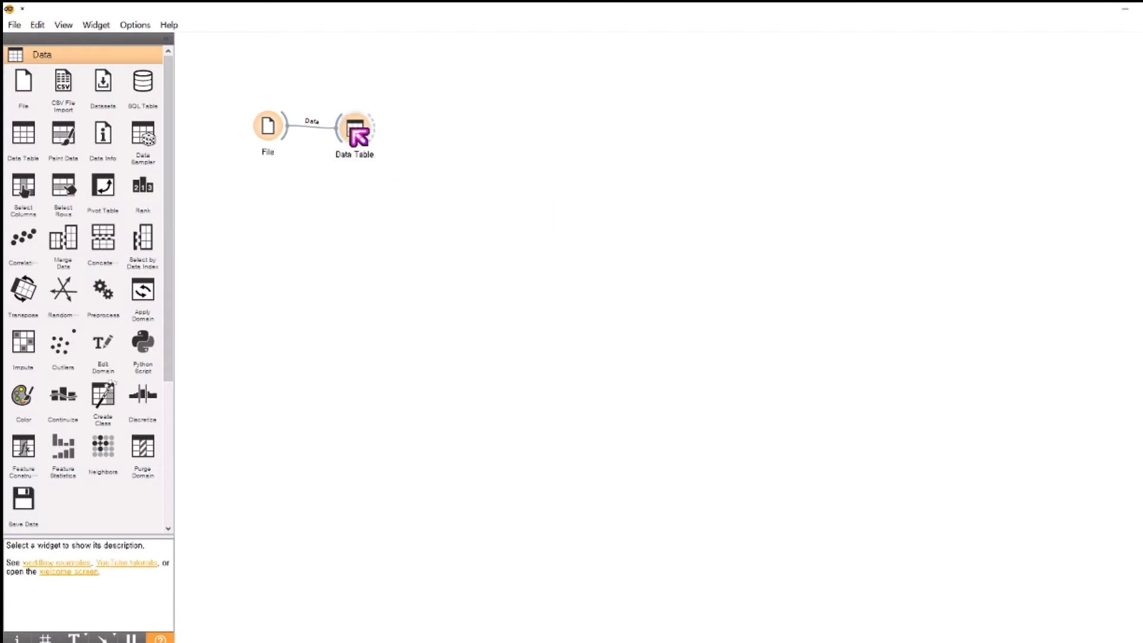
Open the Data Table and enlarge its window to show more rows and date columns.
double_click(354, 129)
left_click_drag(895, 99, 569, 58)
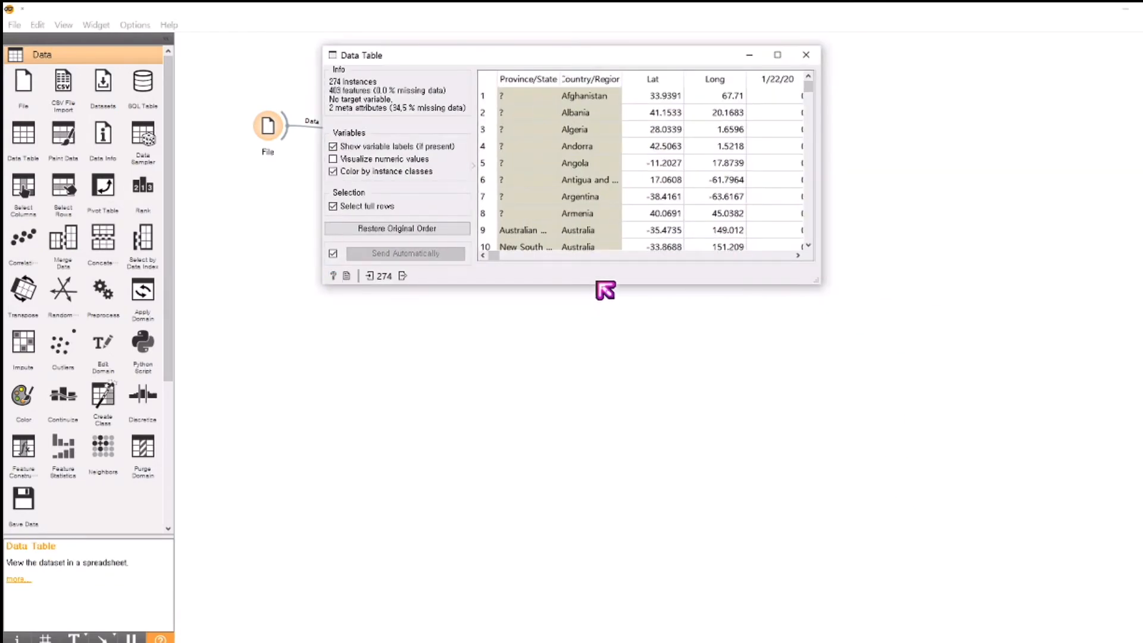
left_click_drag(596, 288, 605, 589)
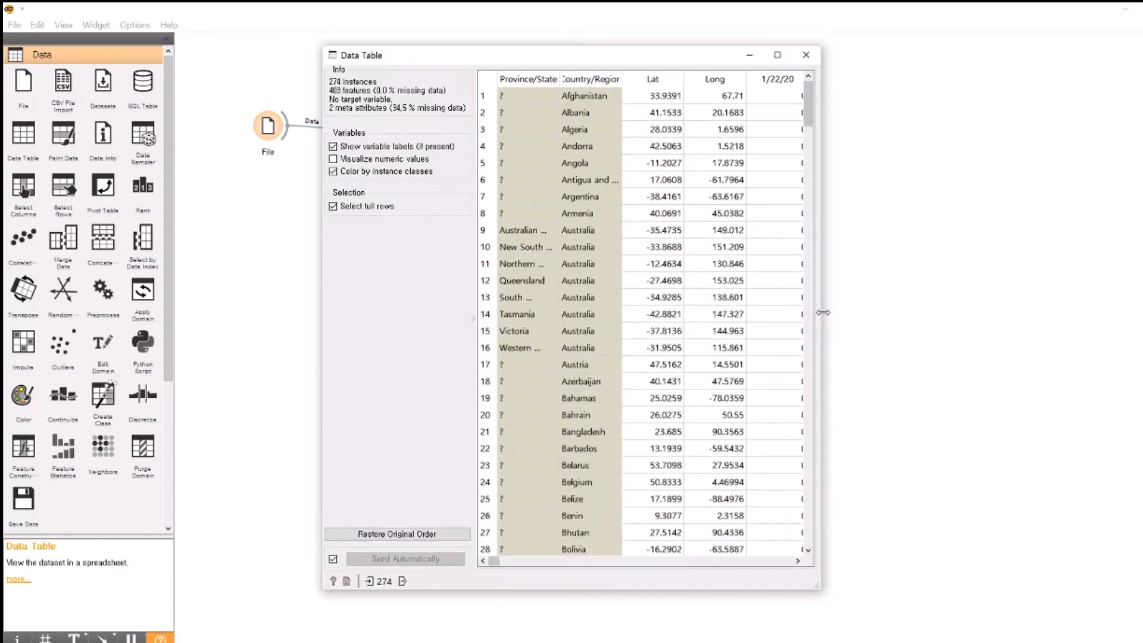
left_click_drag(822, 312, 1042, 322)
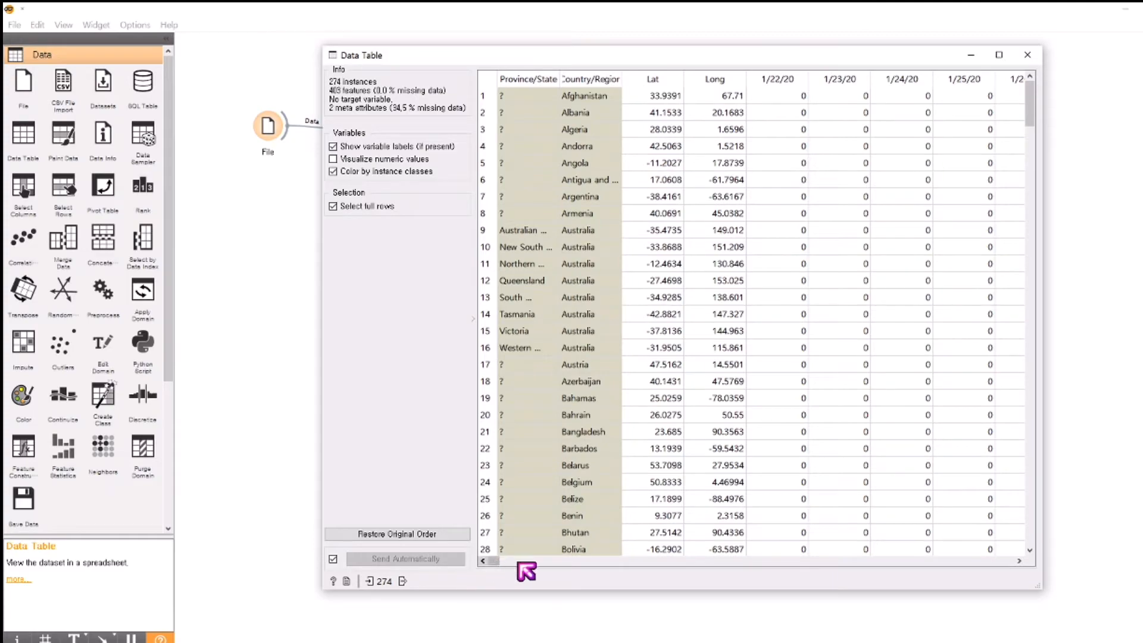
Examine the latest date columns and the Chinese provinces' rows, select the Hubei row, and close the table.
left_click_drag(494, 561, 1081, 561)
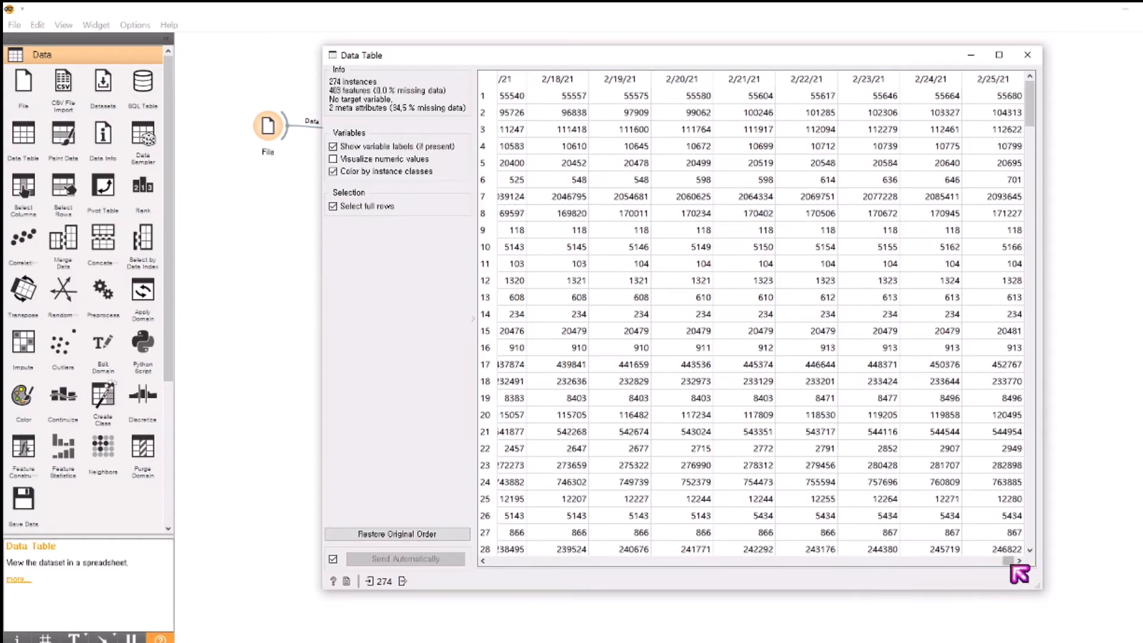
left_click(922, 561)
left_click_drag(995, 561, 483, 562)
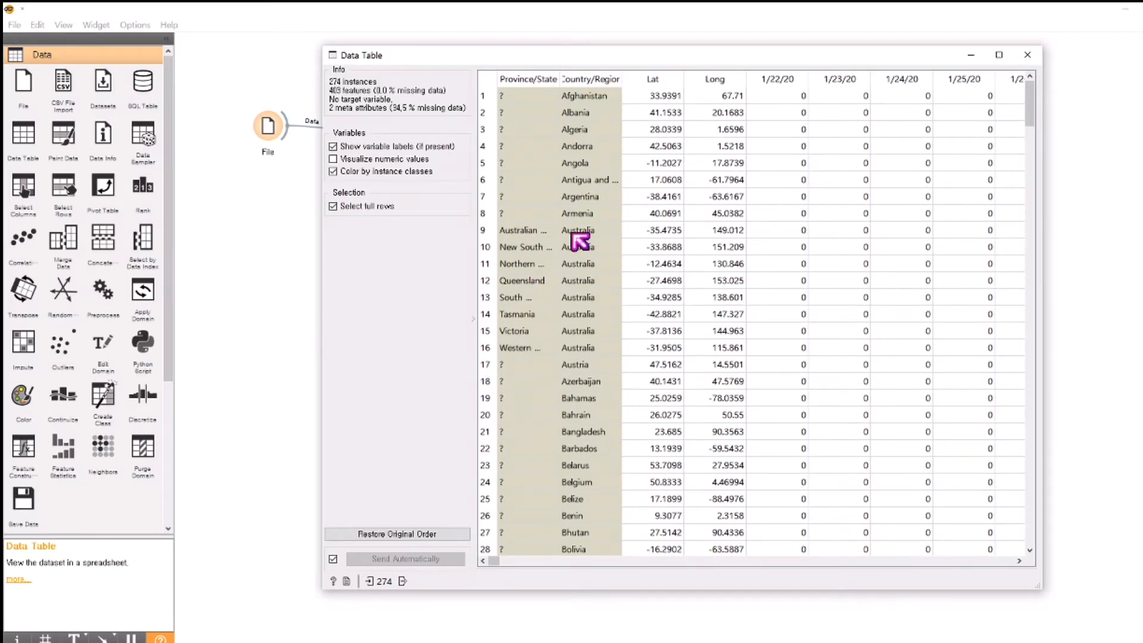
scroll(585, 409, "down", 11)
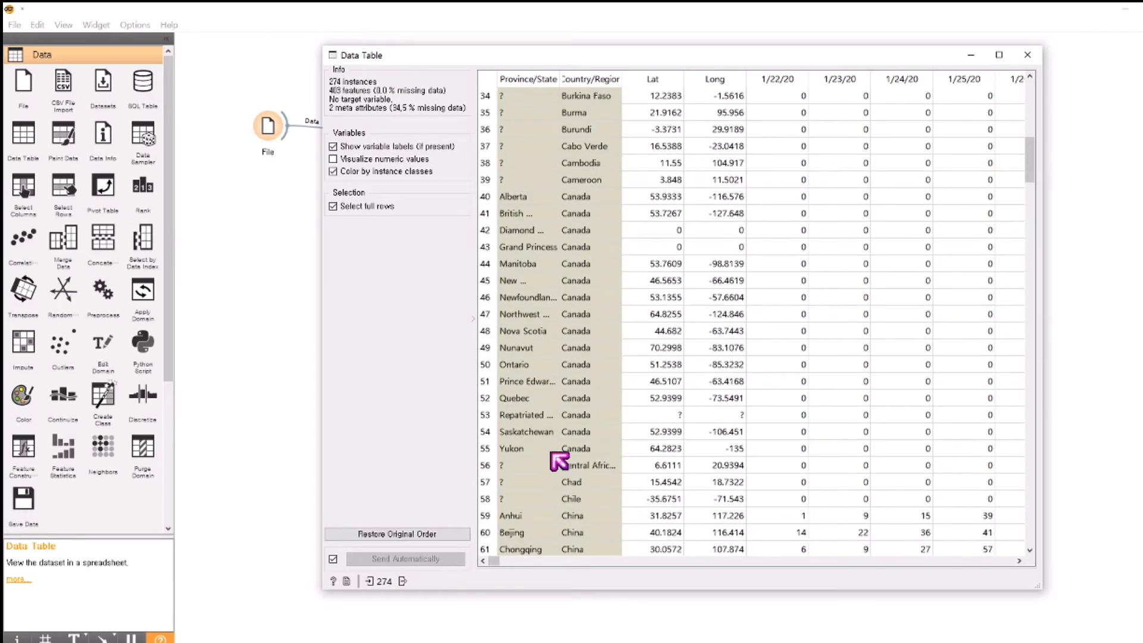
scroll(583, 321, "down", 5)
scroll(584, 253, "down", 3)
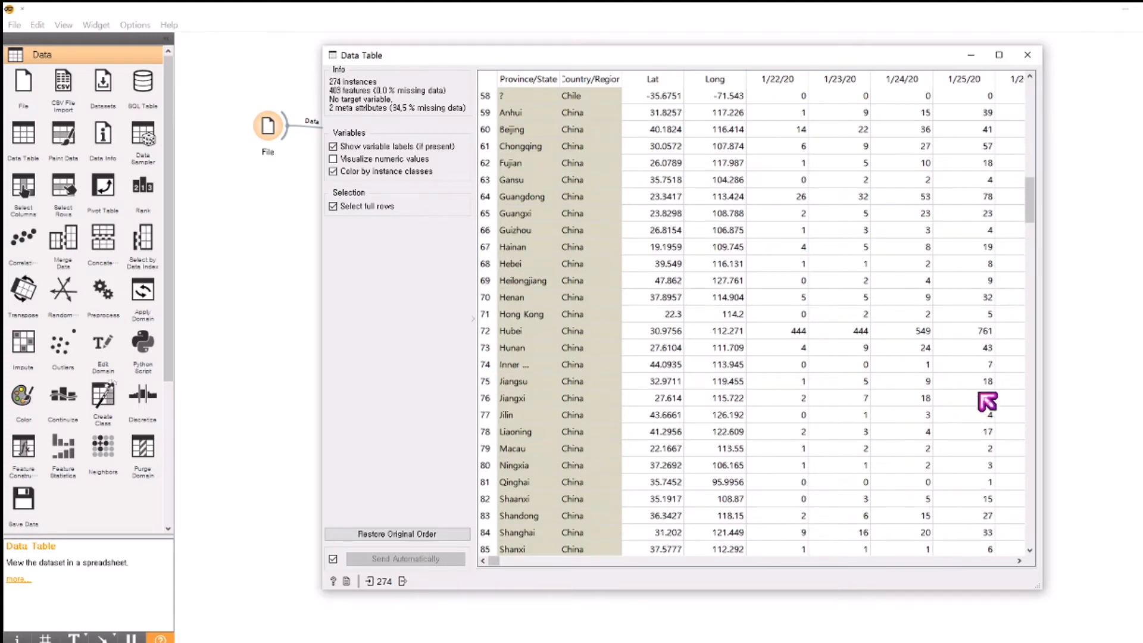
left_click(519, 334)
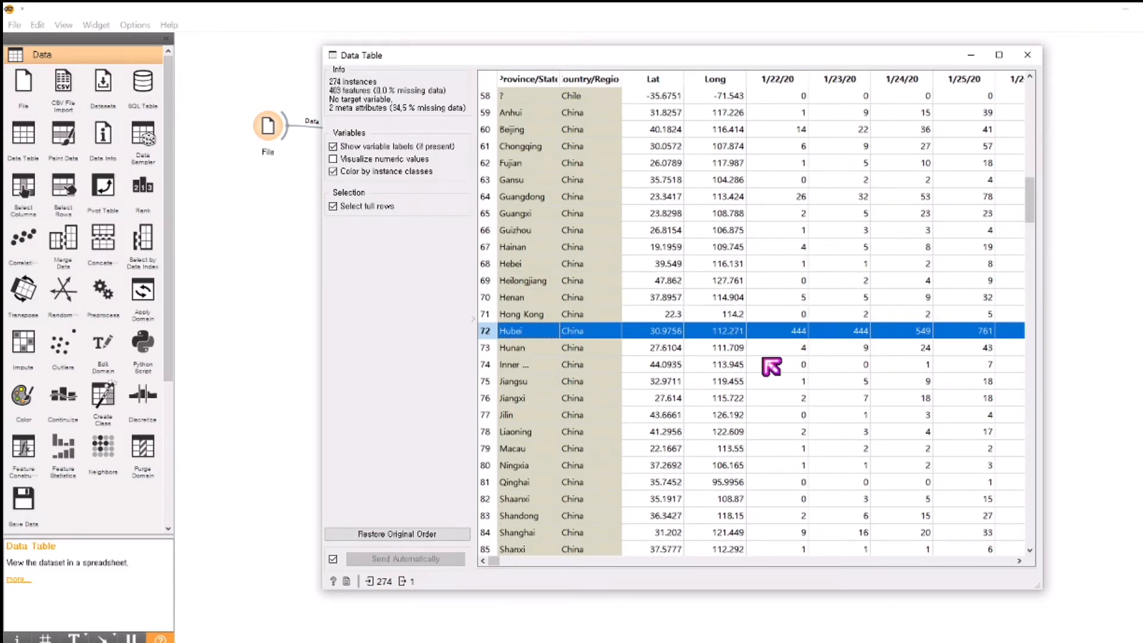
left_click(1028, 54)
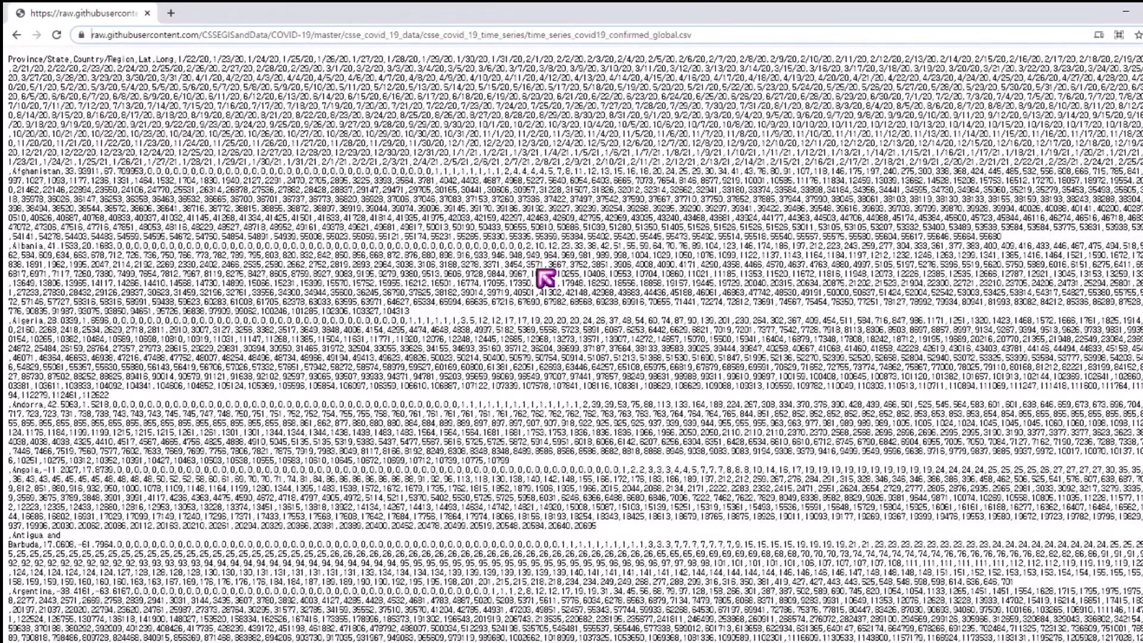
key("ctrl+s")
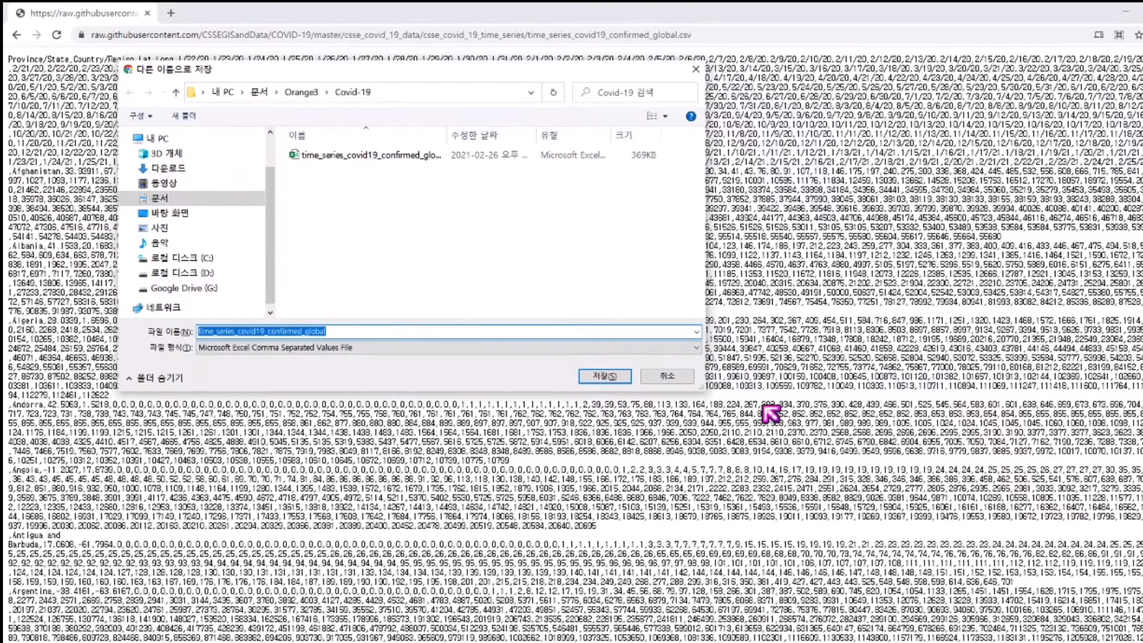
left_click(668, 376)
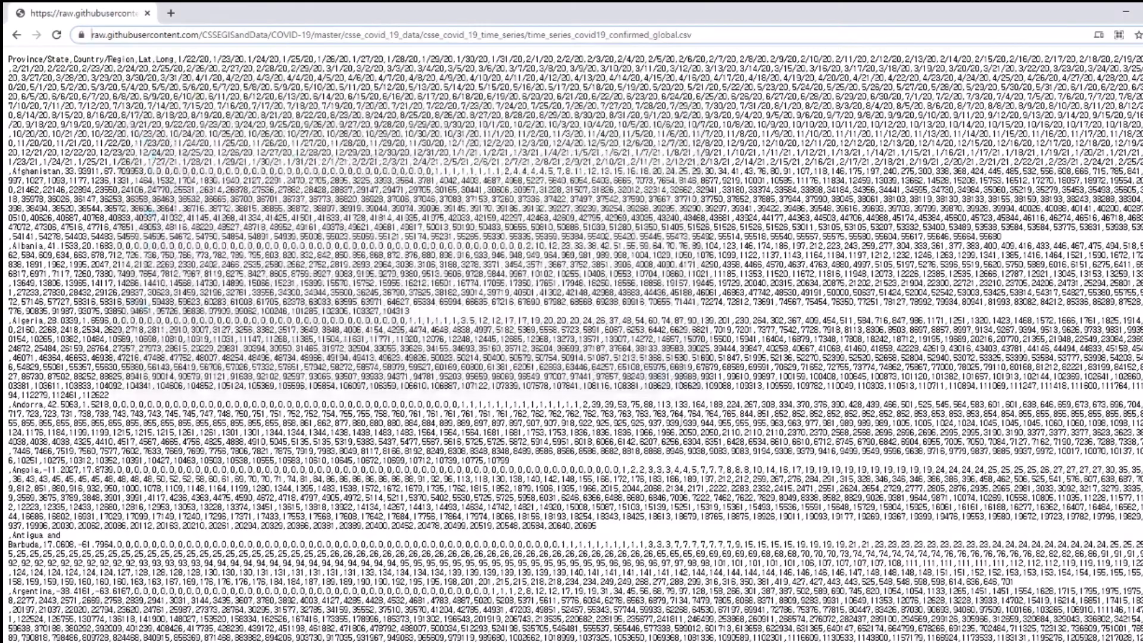
key("alt+Tab")
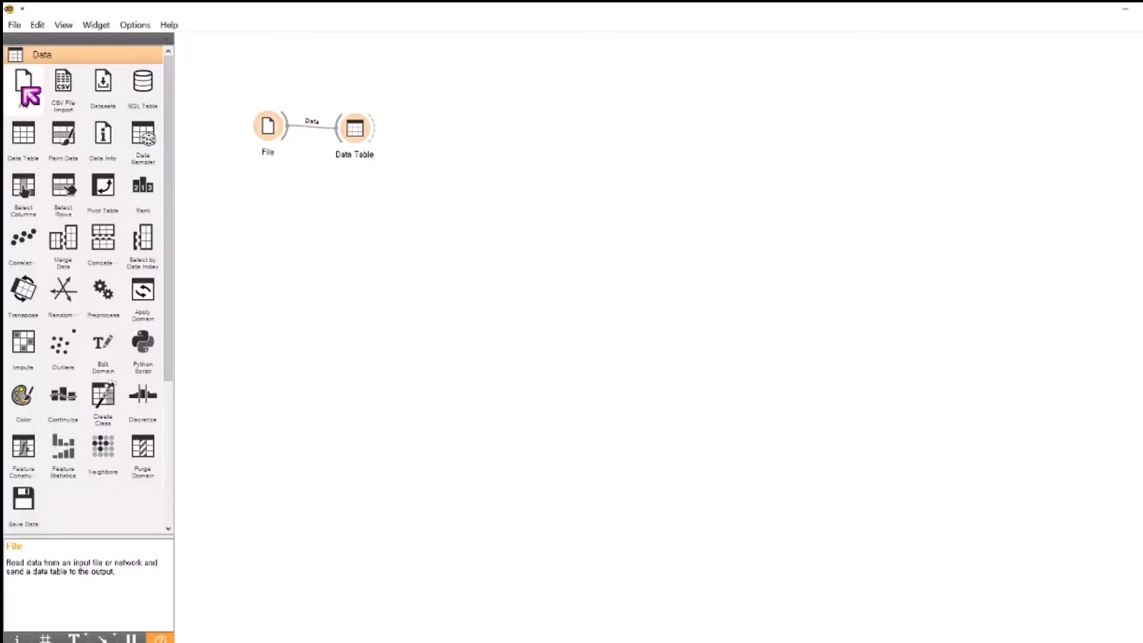
Add a second File widget below the first, load time_series_covid19_confirmed_global.csv from the Covid-19 folder, and close its settings.
left_click_drag(24, 83, 191, 243)
left_click_drag(265, 207, 265, 204)
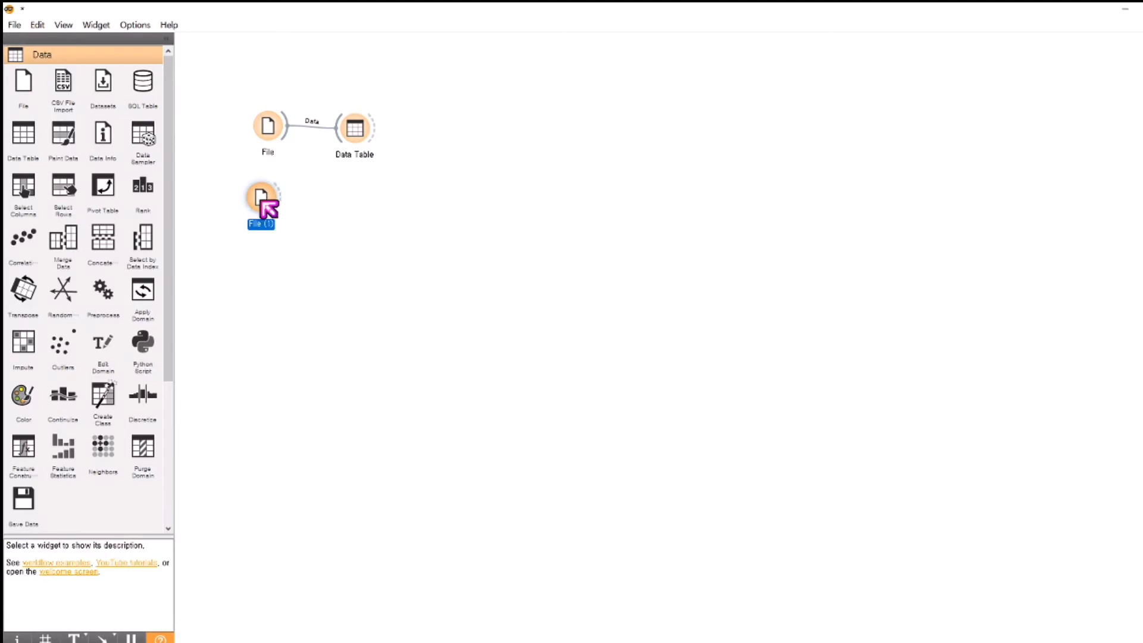
double_click(262, 198)
left_click(708, 167)
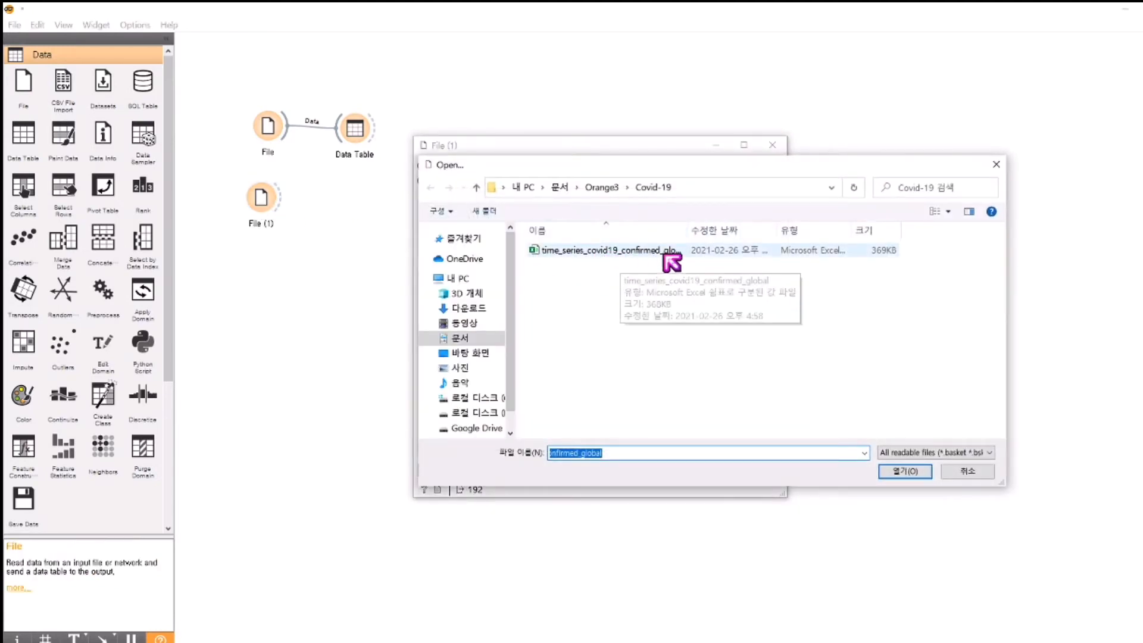
double_click(655, 251)
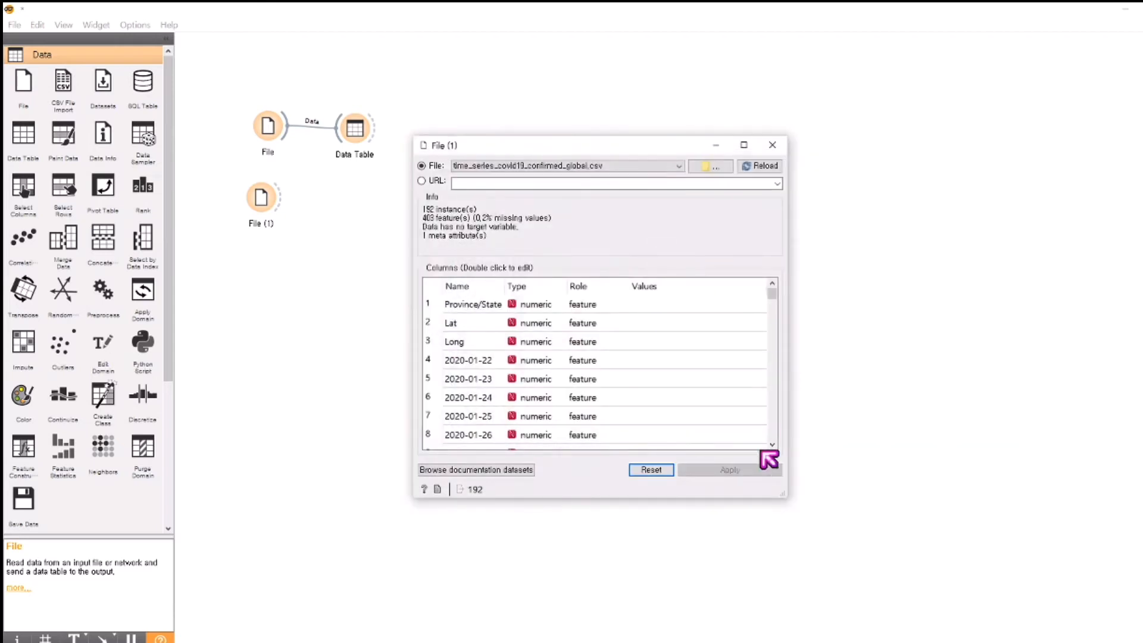
left_click(771, 145)
Add a Data Table widget connected to the second File widget's output.
left_click_drag(286, 200, 336, 197)
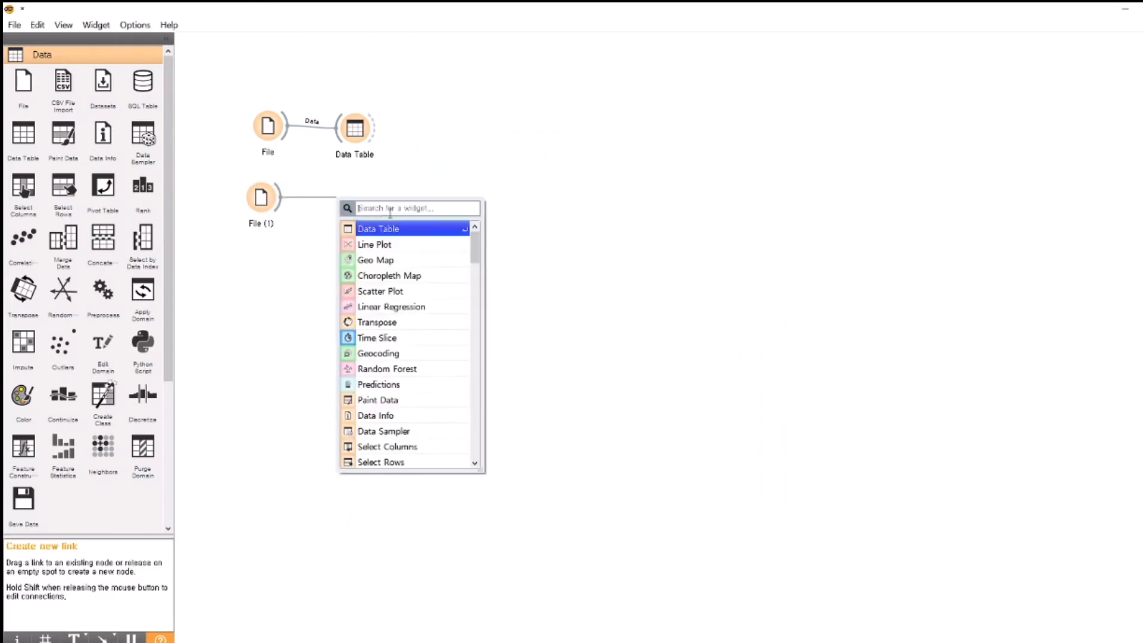
left_click(409, 230)
double_click(410, 235)
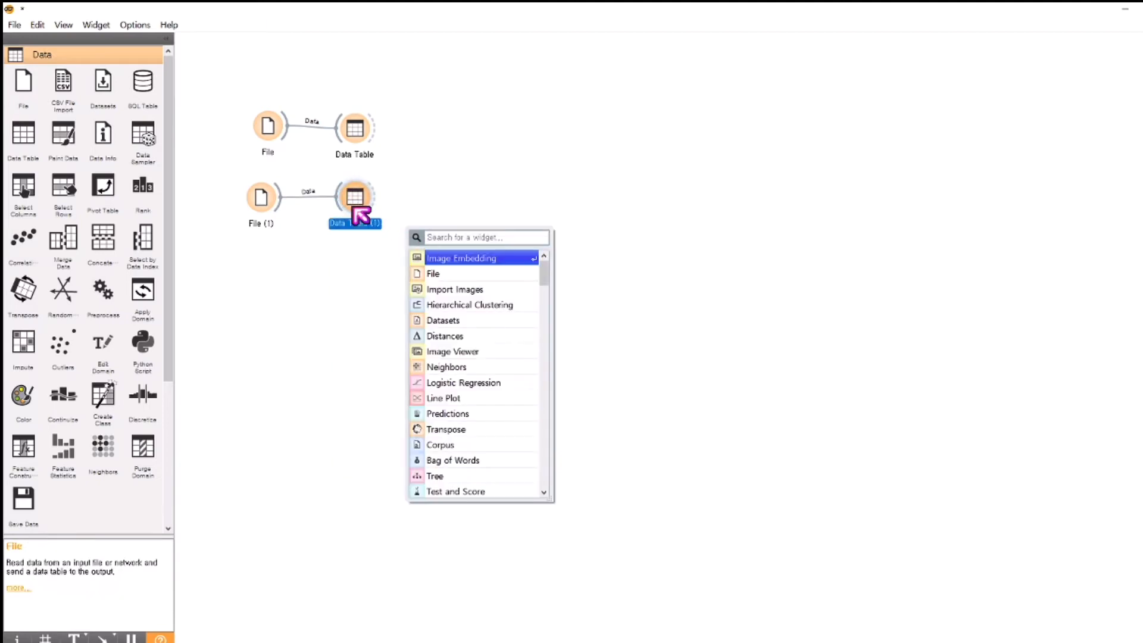
Open both data tables and arrange their windows side by side for comparison.
double_click(360, 203)
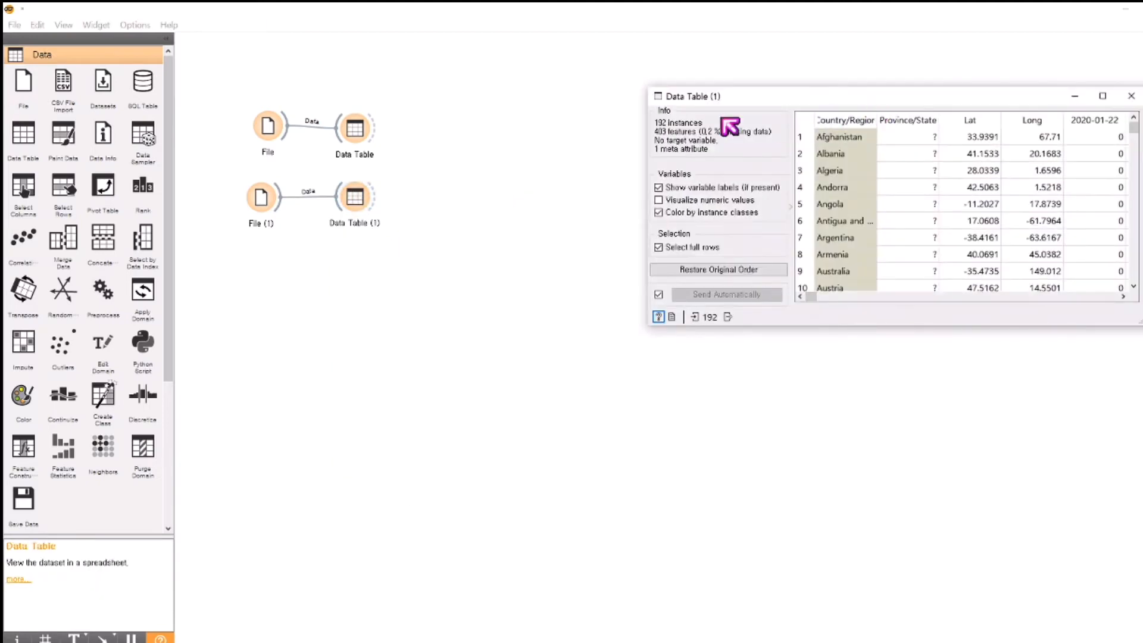
double_click(356, 130)
left_click_drag(755, 59, 468, 73)
left_click_drag(853, 104, 927, 82)
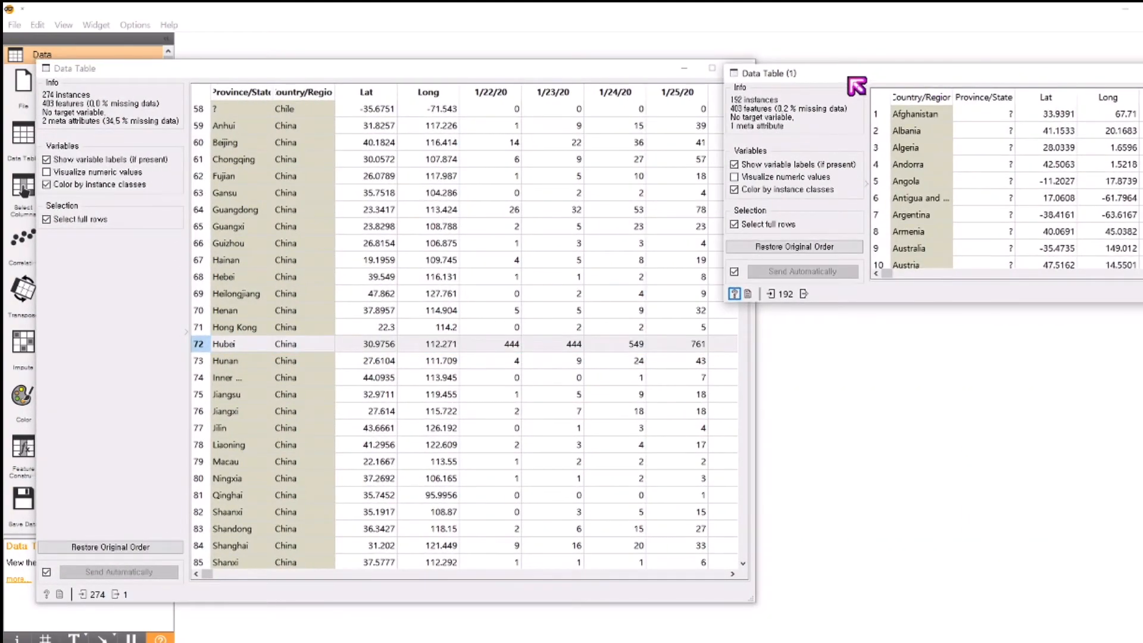
left_click_drag(848, 77, 894, 72)
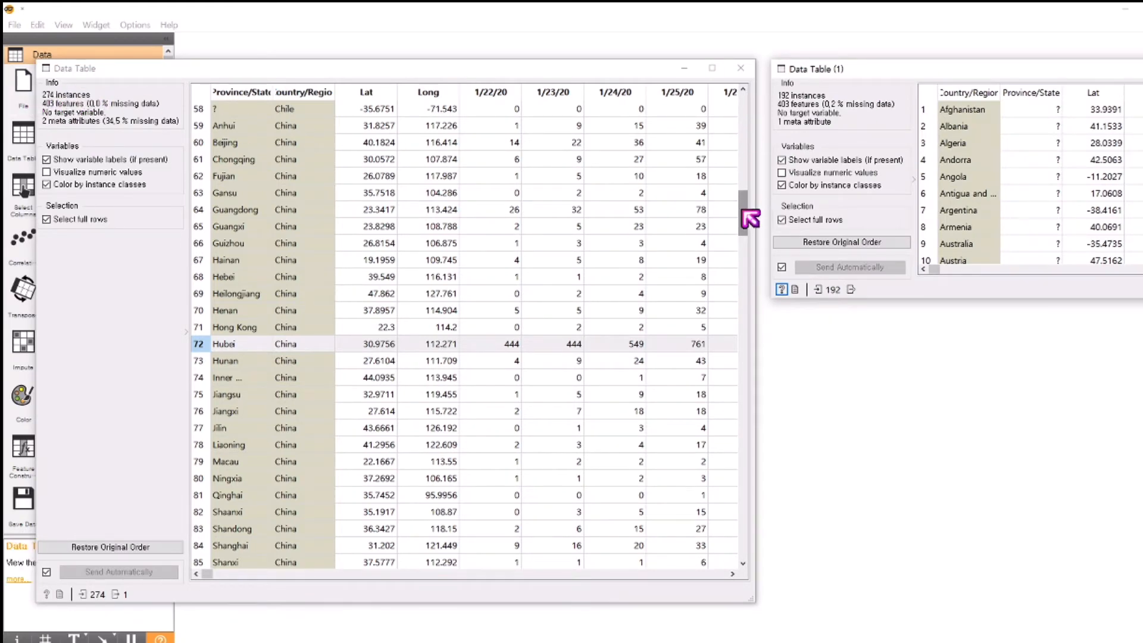
Compare the province rows in the URL table with the China row in the local file's table, select the China row, and close both tables.
left_click_drag(742, 210, 751, 562)
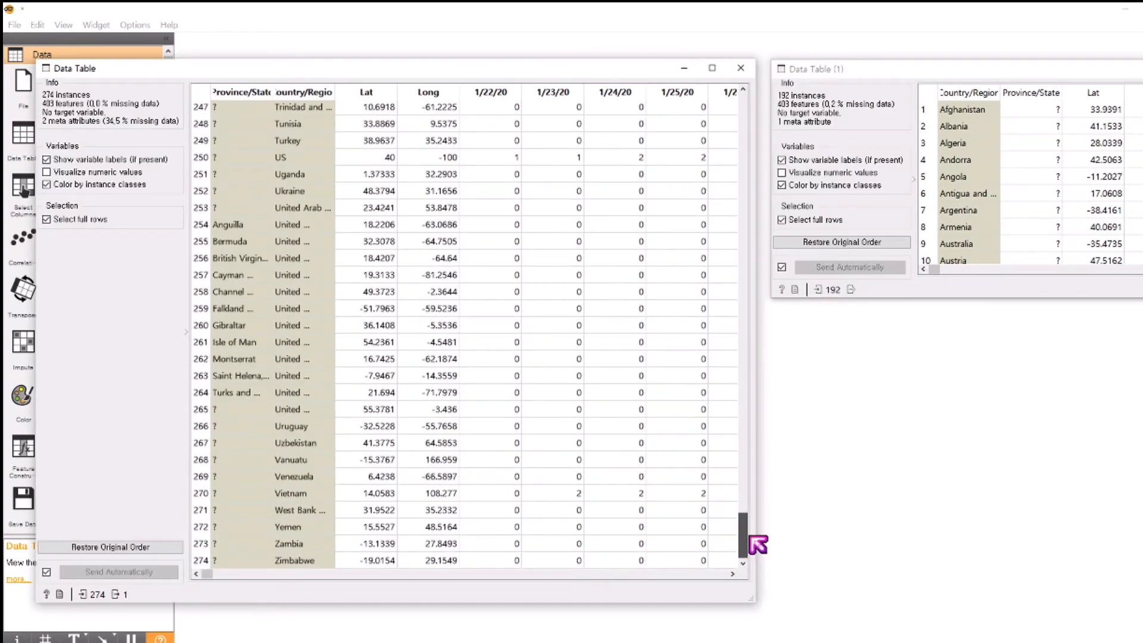
left_click_drag(758, 545, 764, 223)
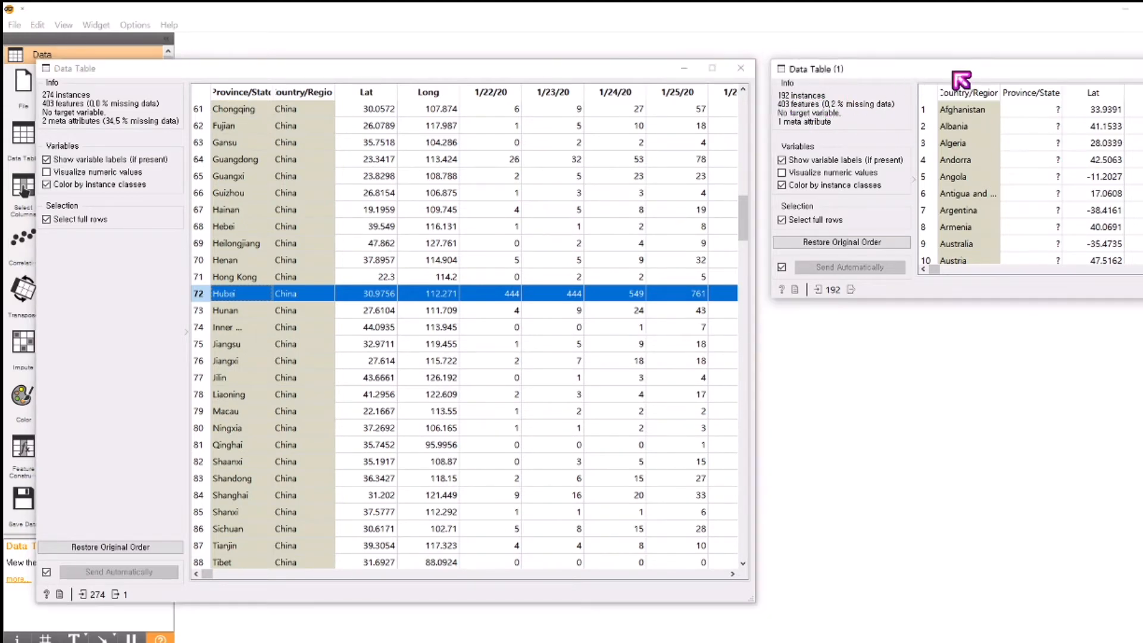
left_click_drag(953, 71, 801, 73)
left_click_drag(1106, 104, 1109, 131)
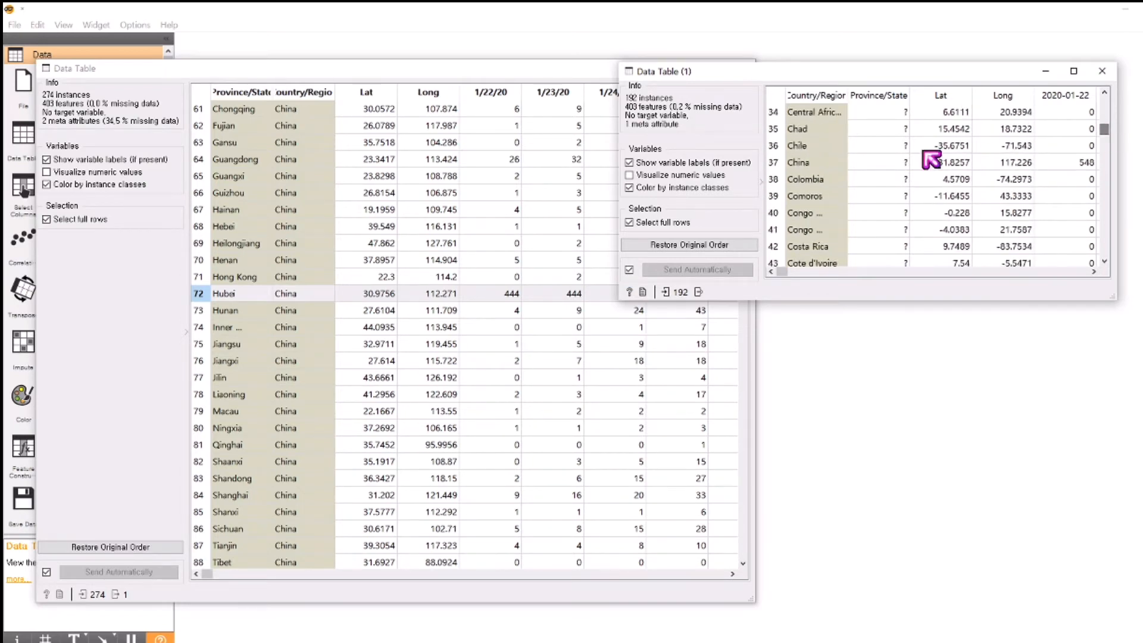
left_click(867, 162)
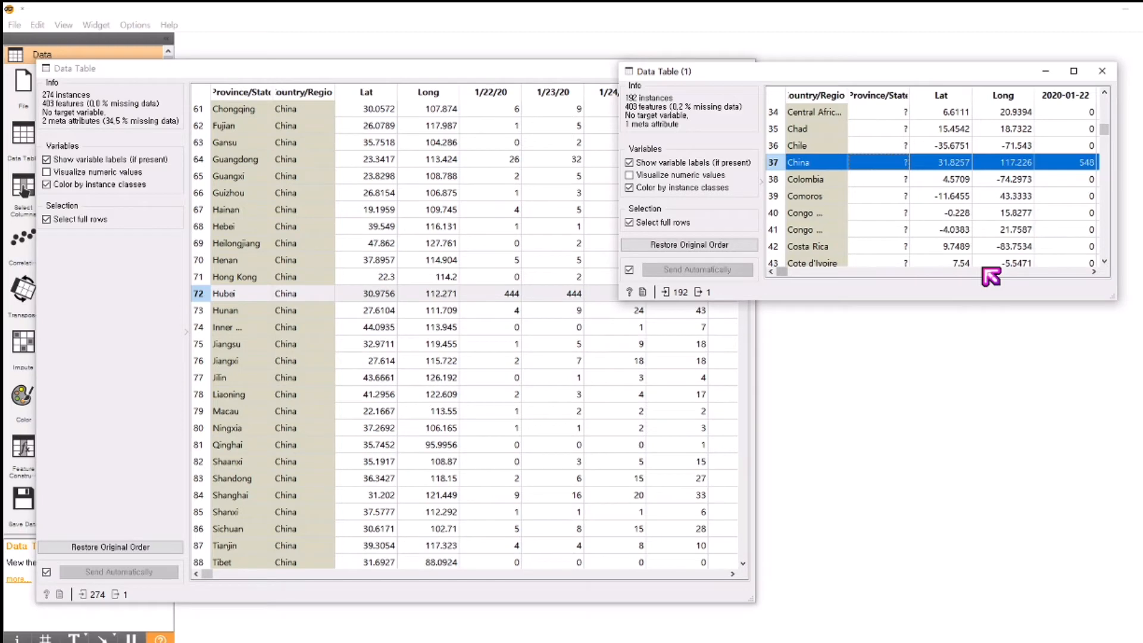
left_click(1102, 71)
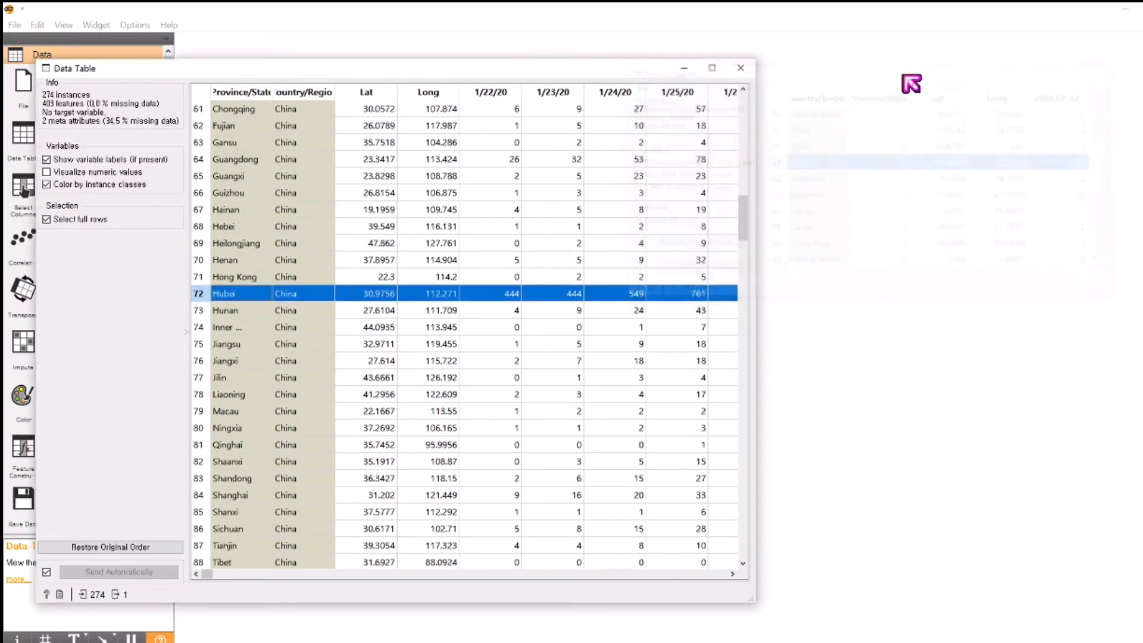
left_click(753, 69)
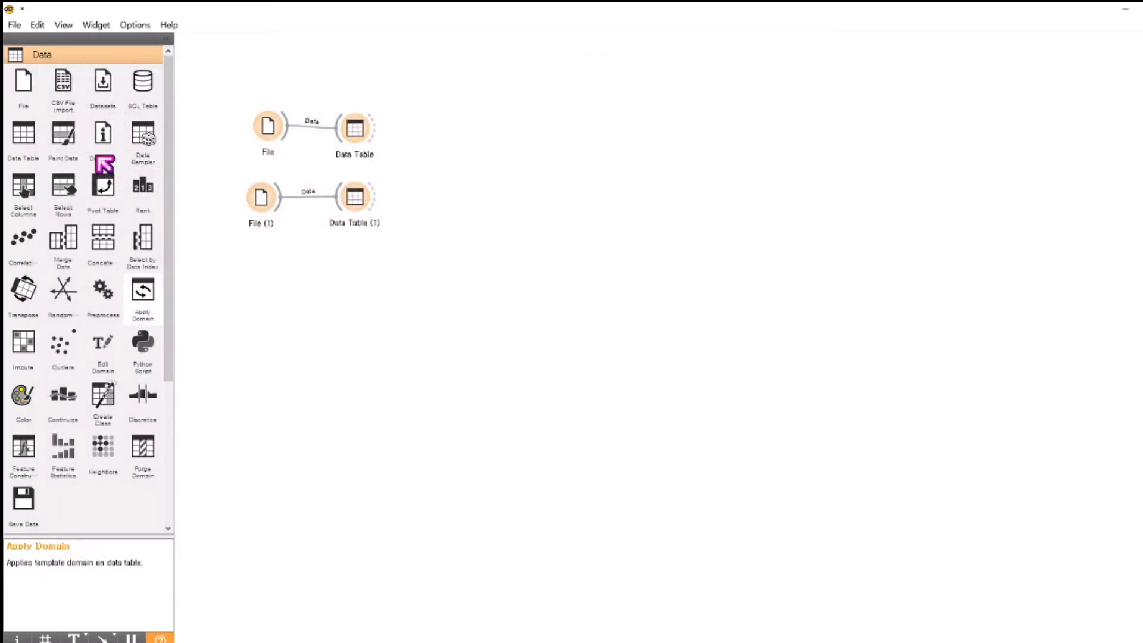
Add a Line Plot widget below the second data table, connect it to the second File widget, and check its plot.
left_click(89, 55)
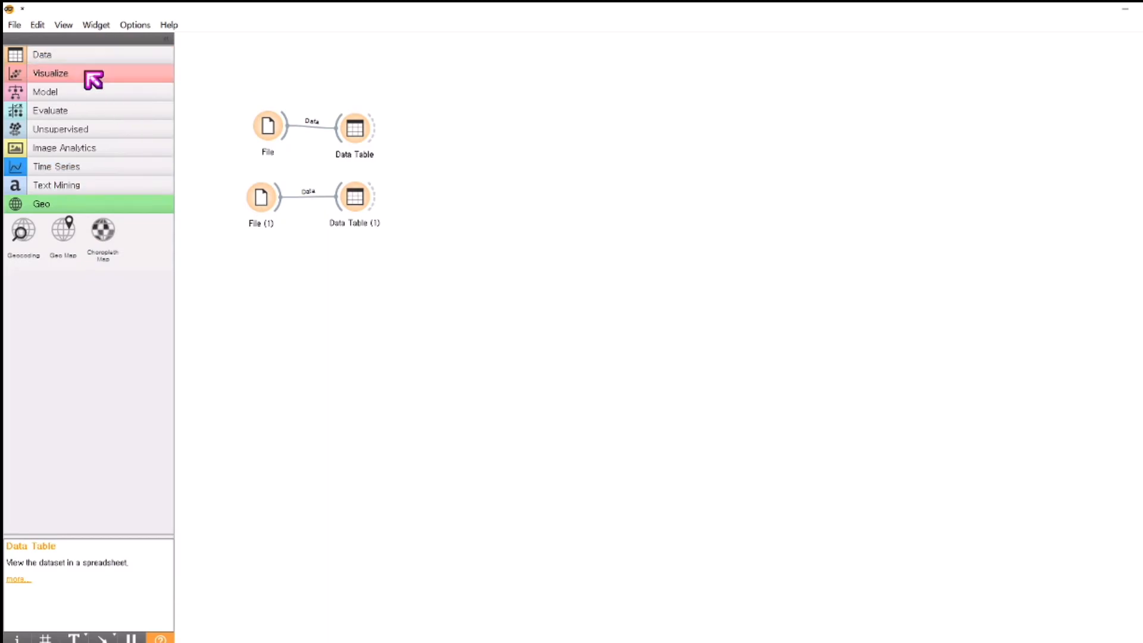
left_click(88, 73)
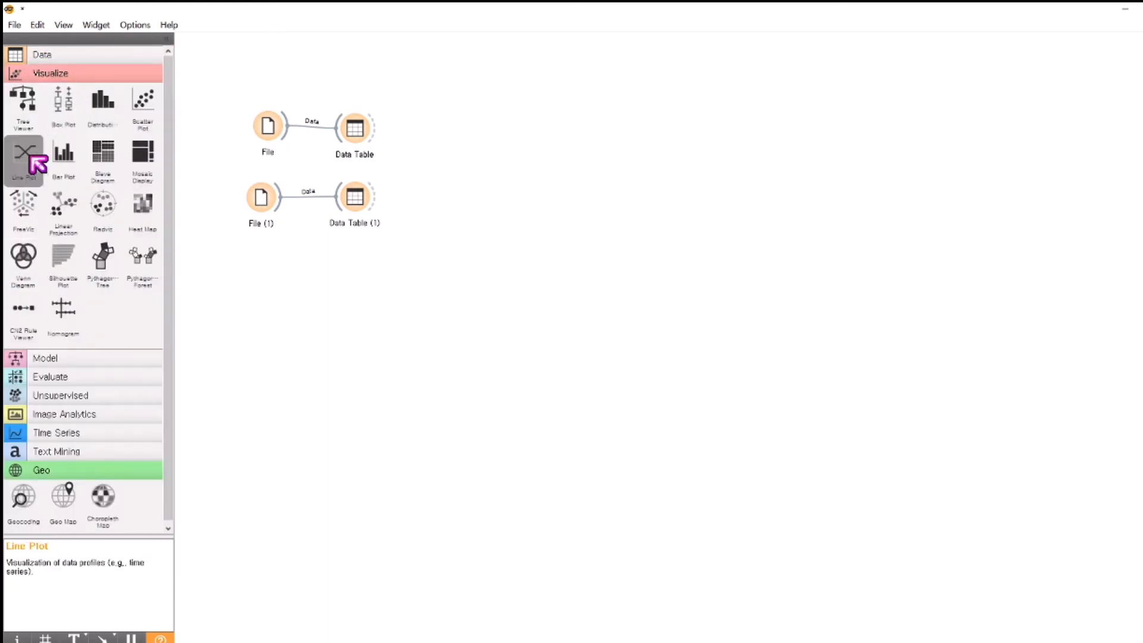
left_click_drag(30, 156, 316, 314)
left_click_drag(339, 269, 355, 279)
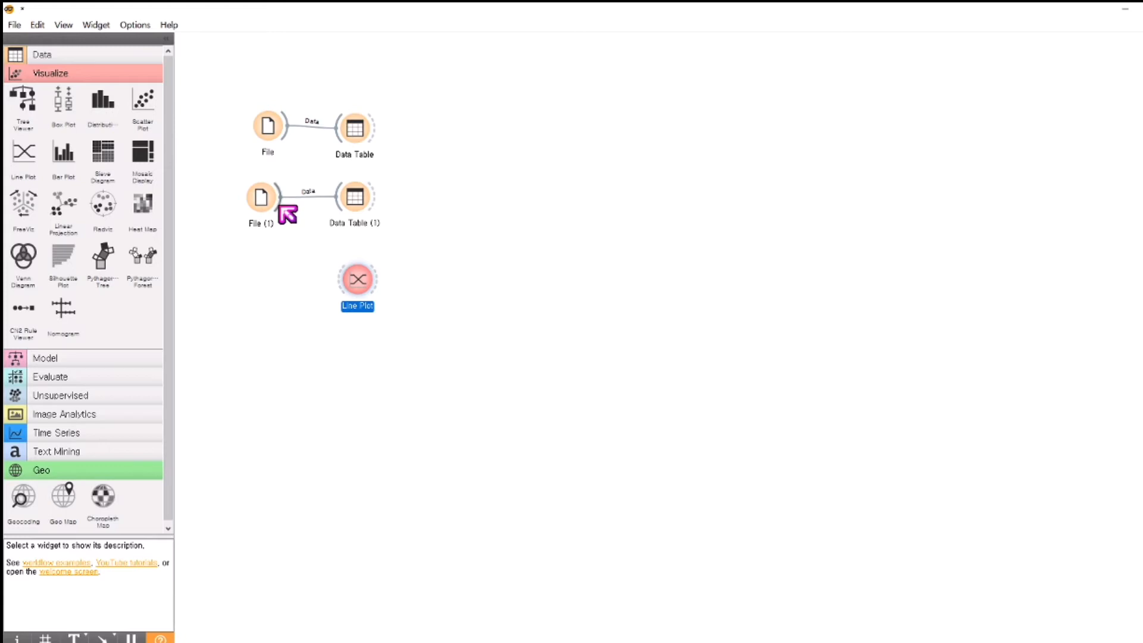
left_click_drag(281, 206, 356, 280)
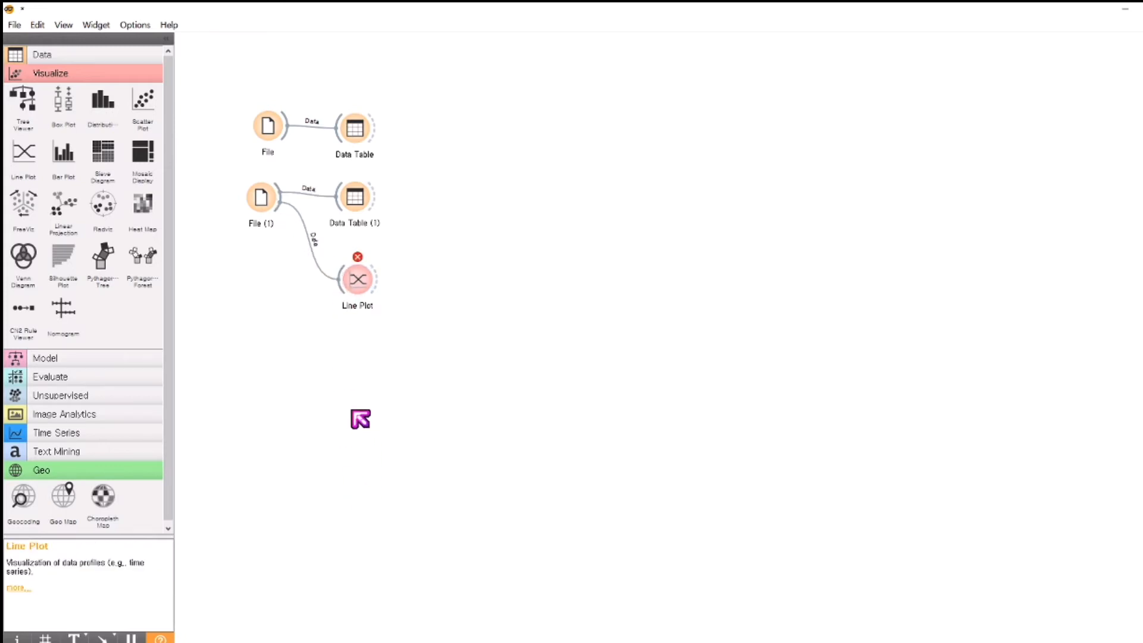
double_click(361, 282)
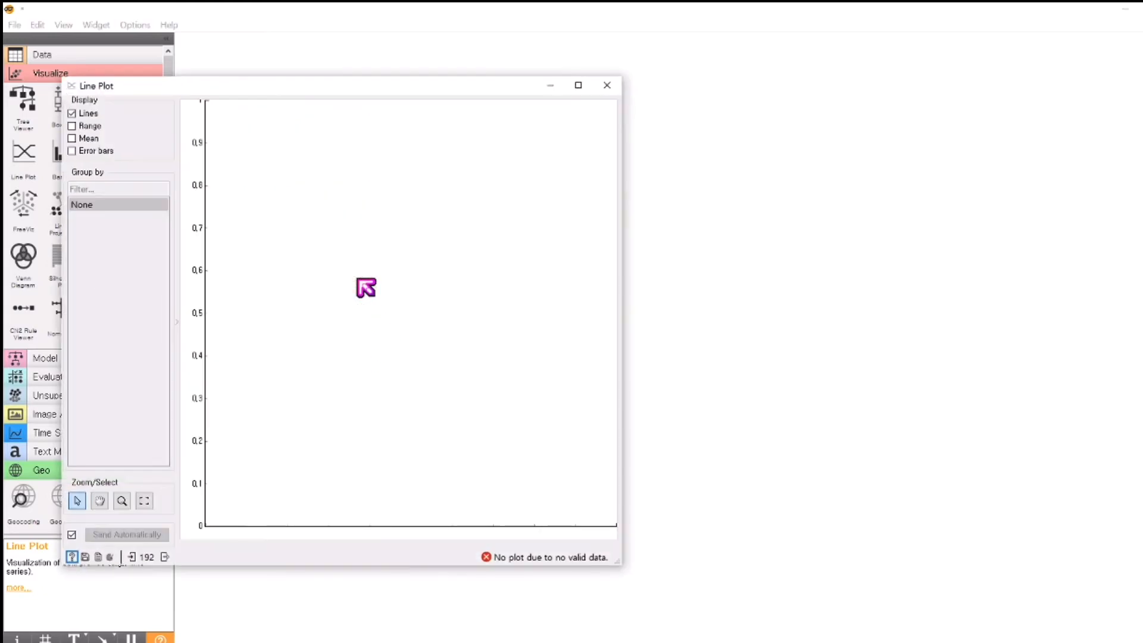
left_click(607, 85)
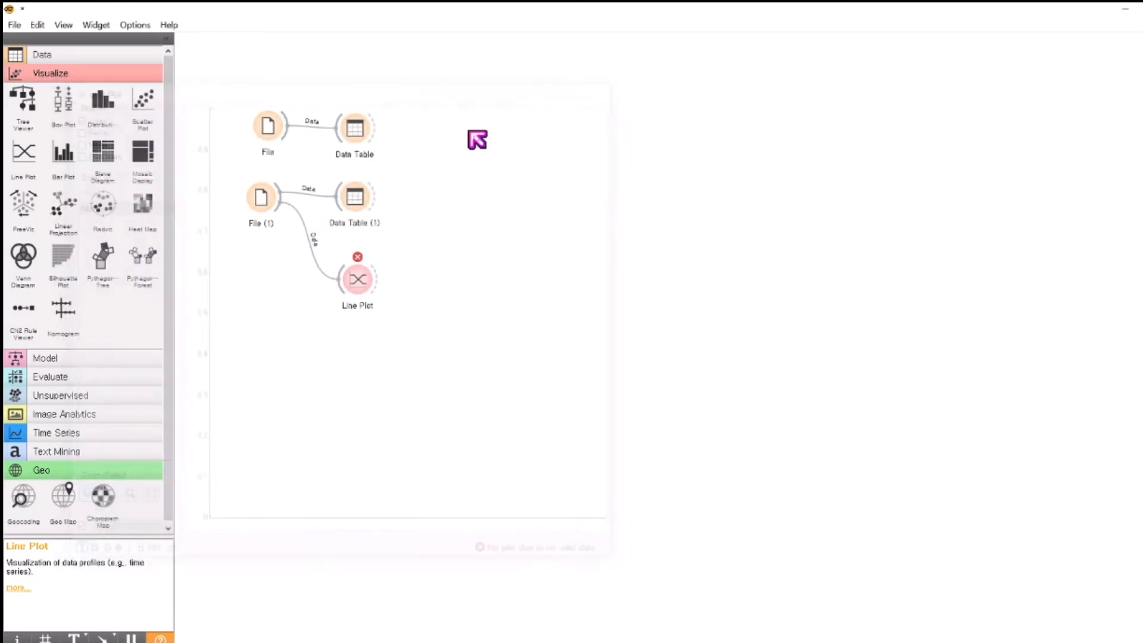
In the second File widget, set Province/State's role to skip and Lat's and Long's to meta, apply the changes and close the settings.
left_click(261, 198)
double_click(262, 199)
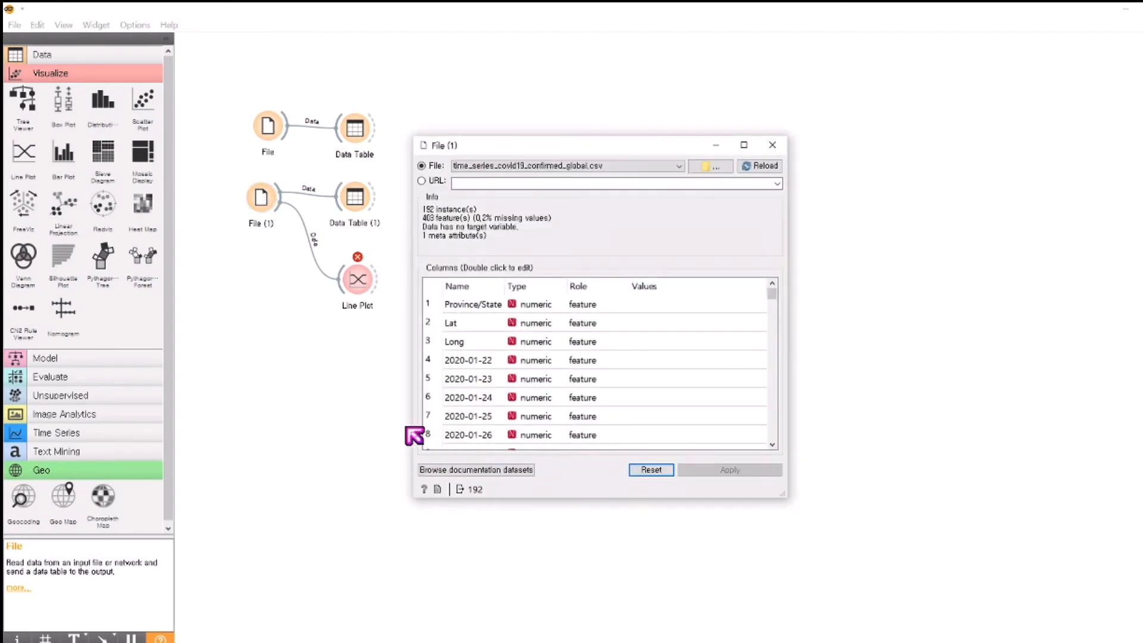
double_click(600, 305)
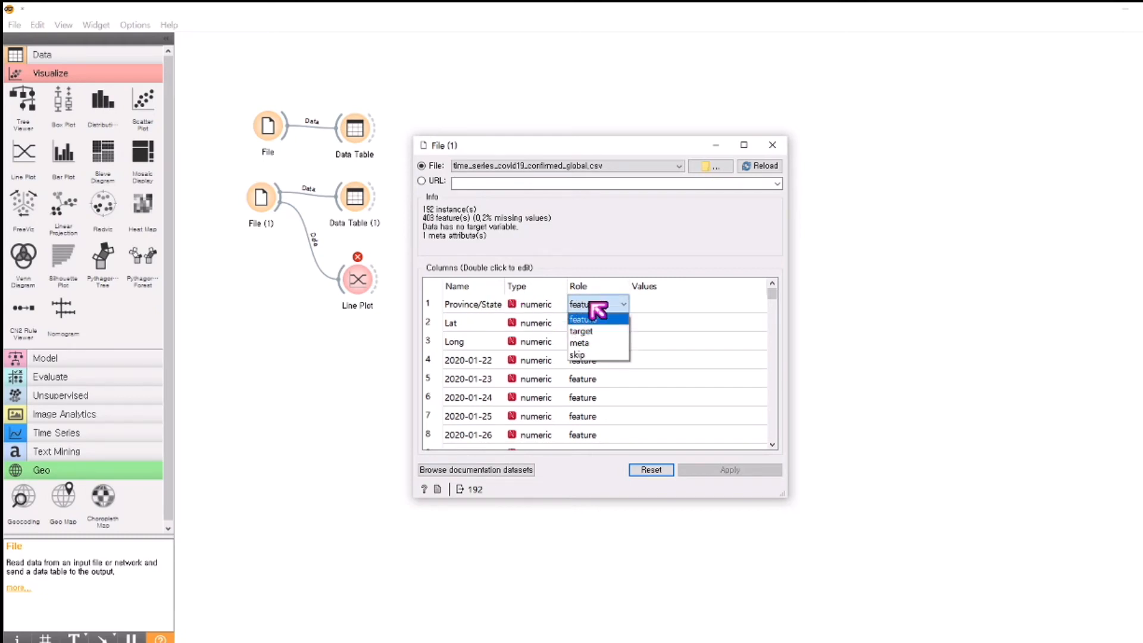
left_click(612, 355)
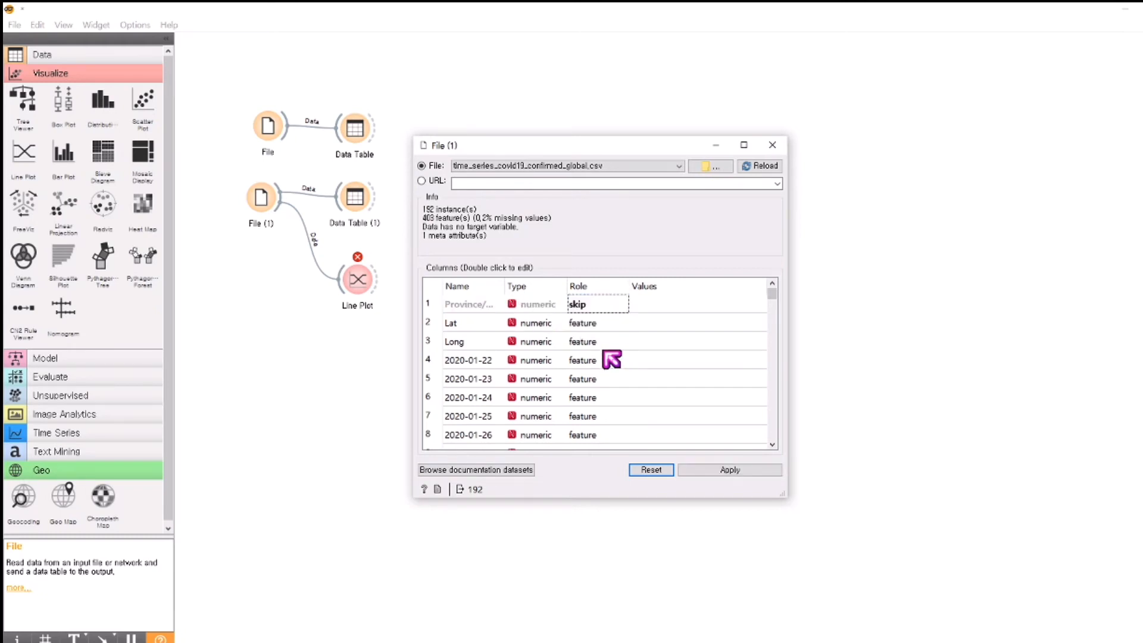
double_click(593, 323)
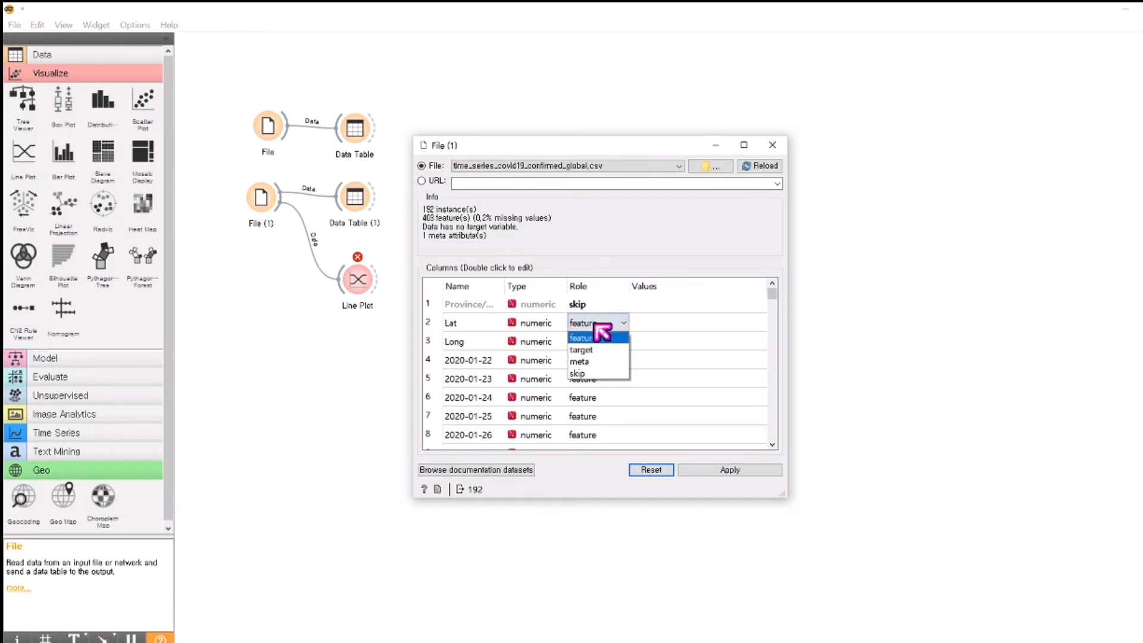
left_click(602, 363)
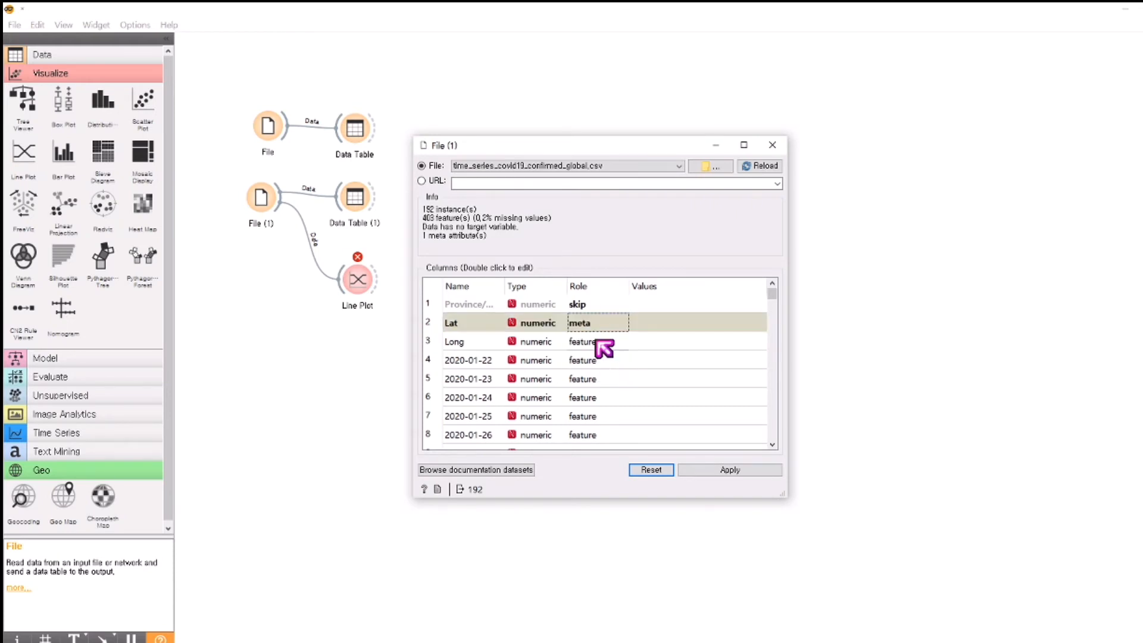
double_click(604, 342)
left_click(604, 382)
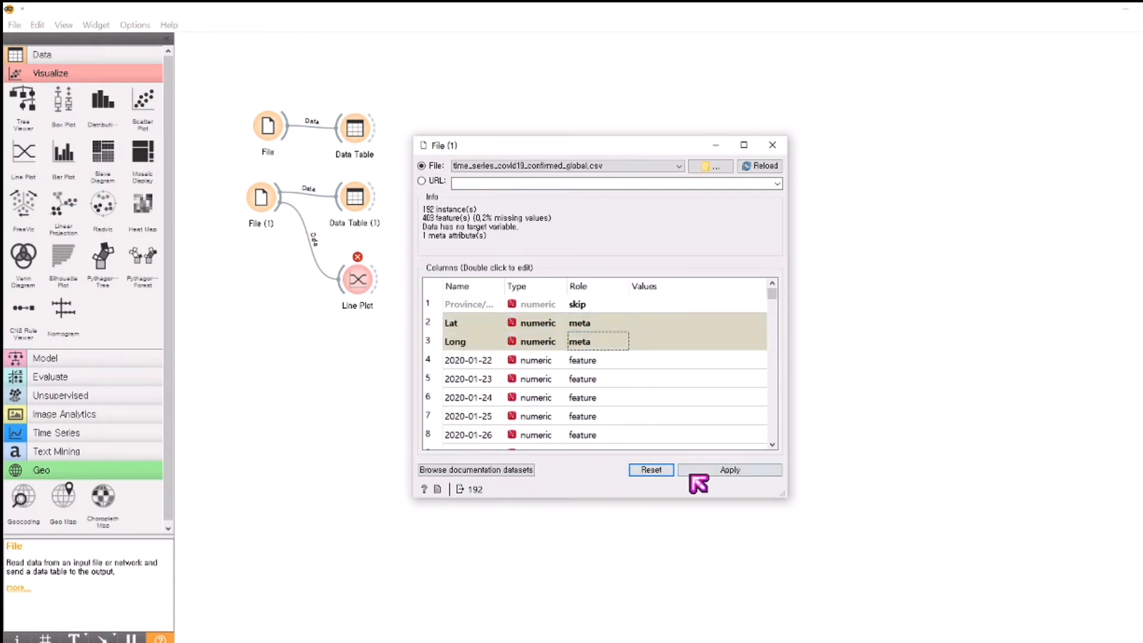
left_click(739, 470)
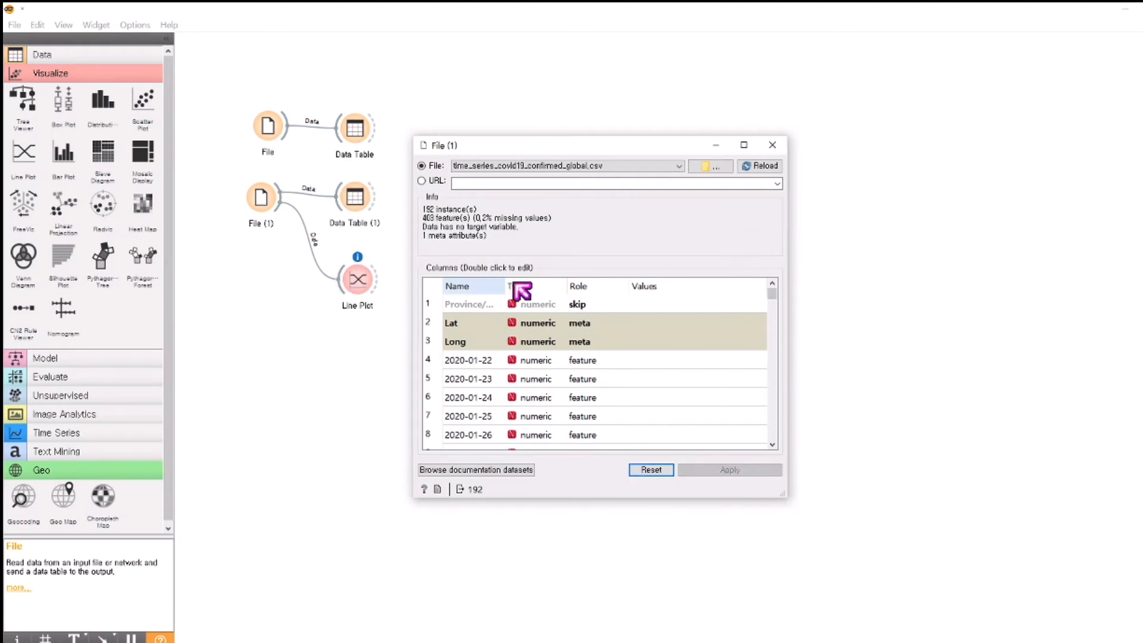
left_click(772, 145)
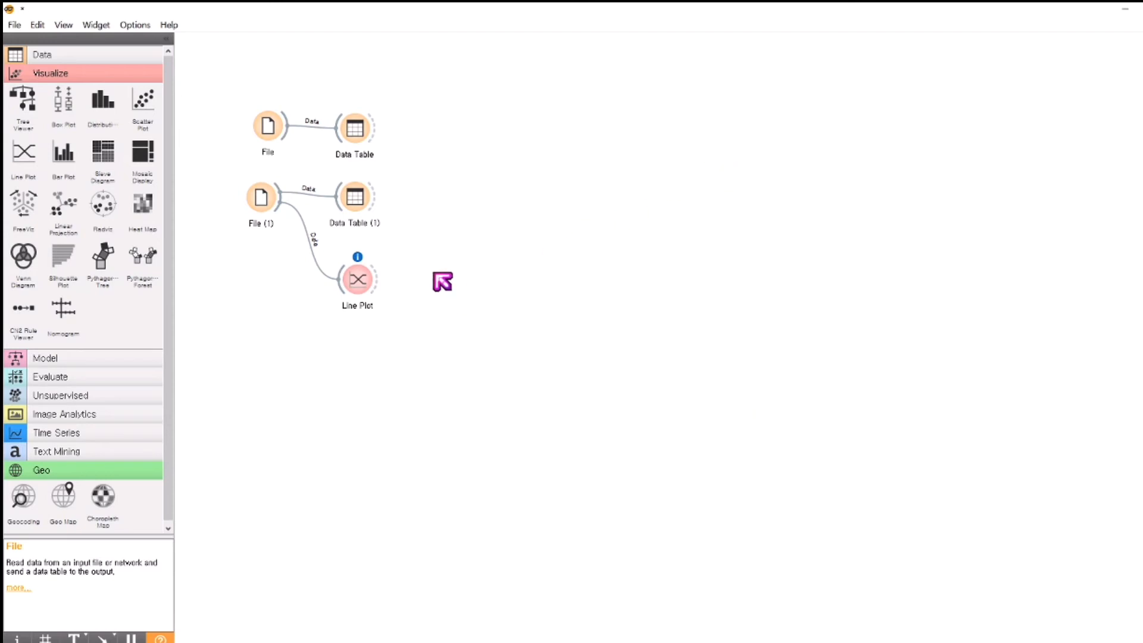
Open the Line Plot to examine the countries' confirmed case curves, and close it.
double_click(370, 281)
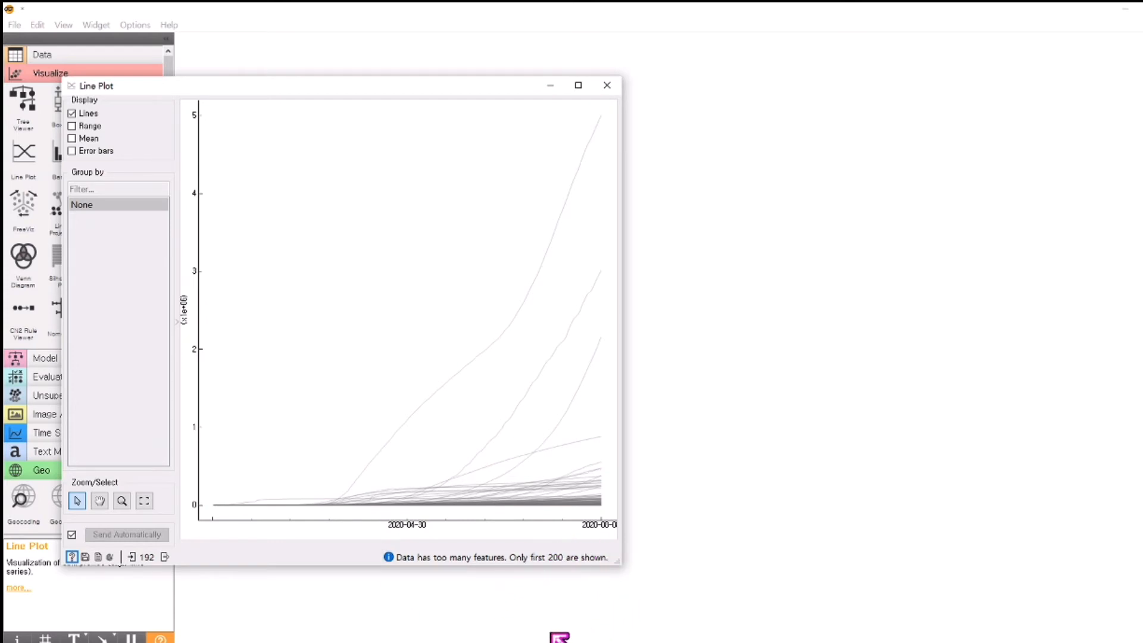
left_click_drag(504, 94, 243, 339)
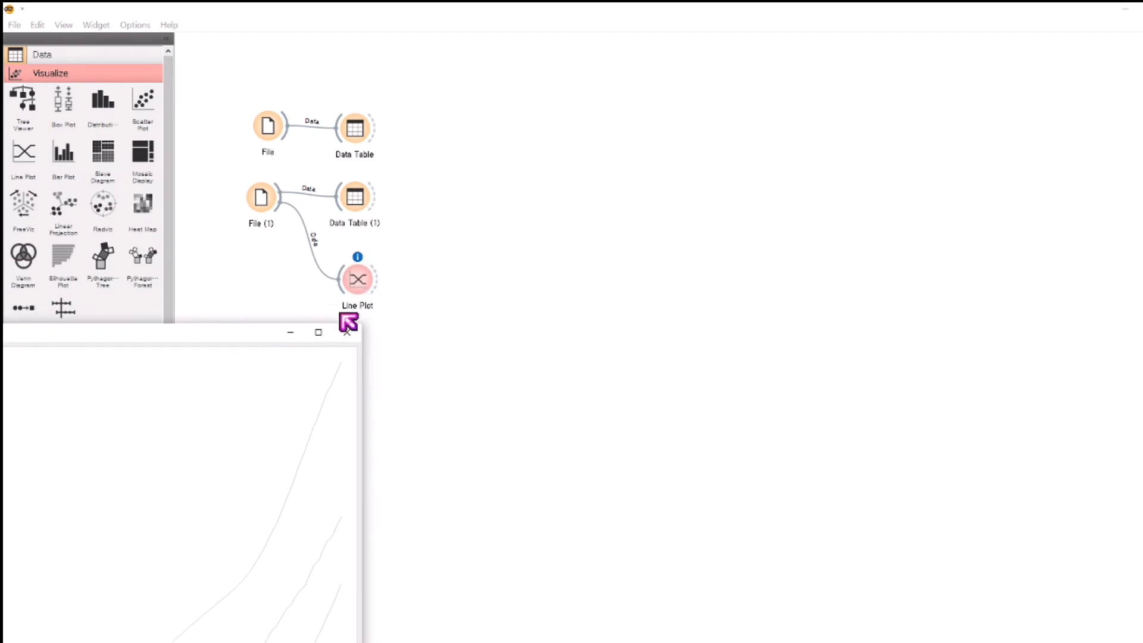
left_click(345, 335)
Move the Line Plot widget away to make room, insert Select Columns on its link from the second File widget, and open the new widget.
left_click_drag(360, 284, 466, 308)
right_click(363, 250)
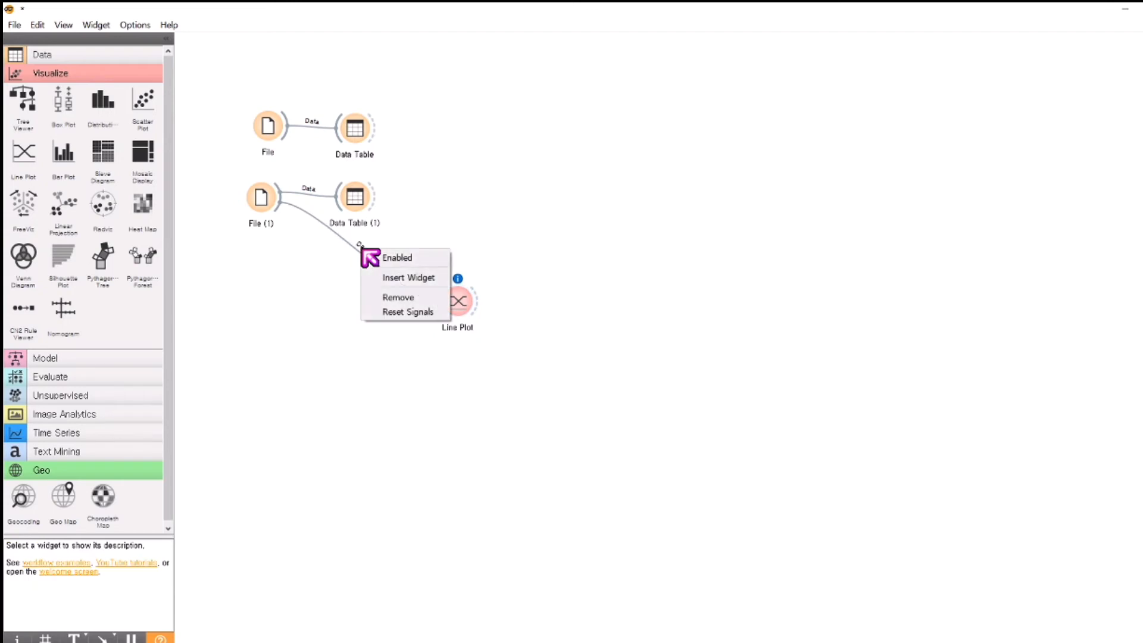
left_click(405, 277)
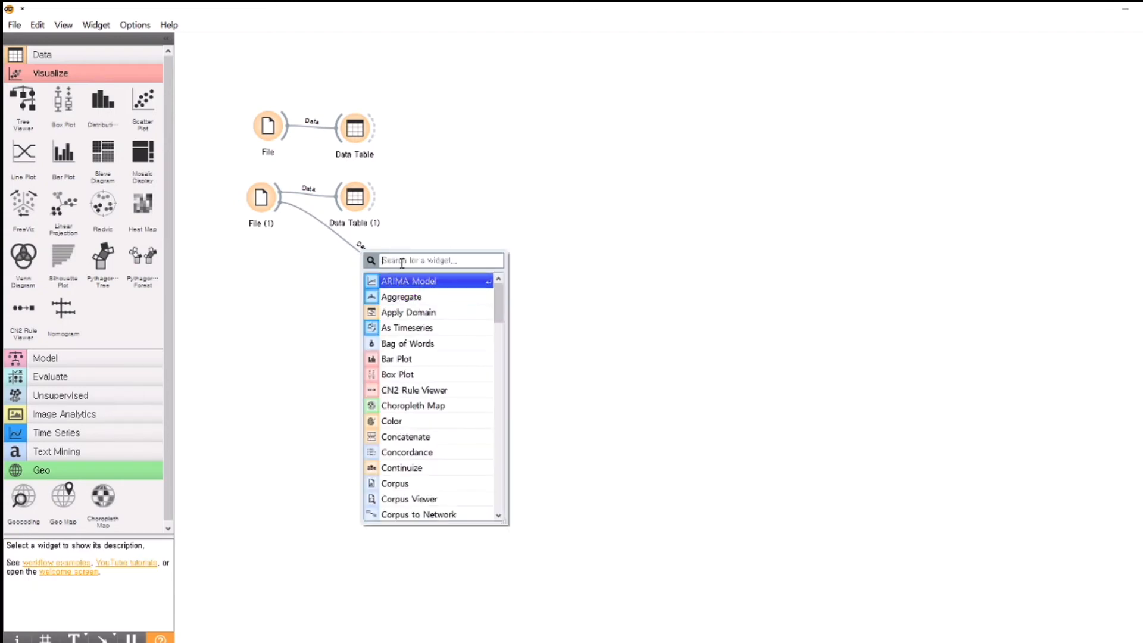
type("SE")
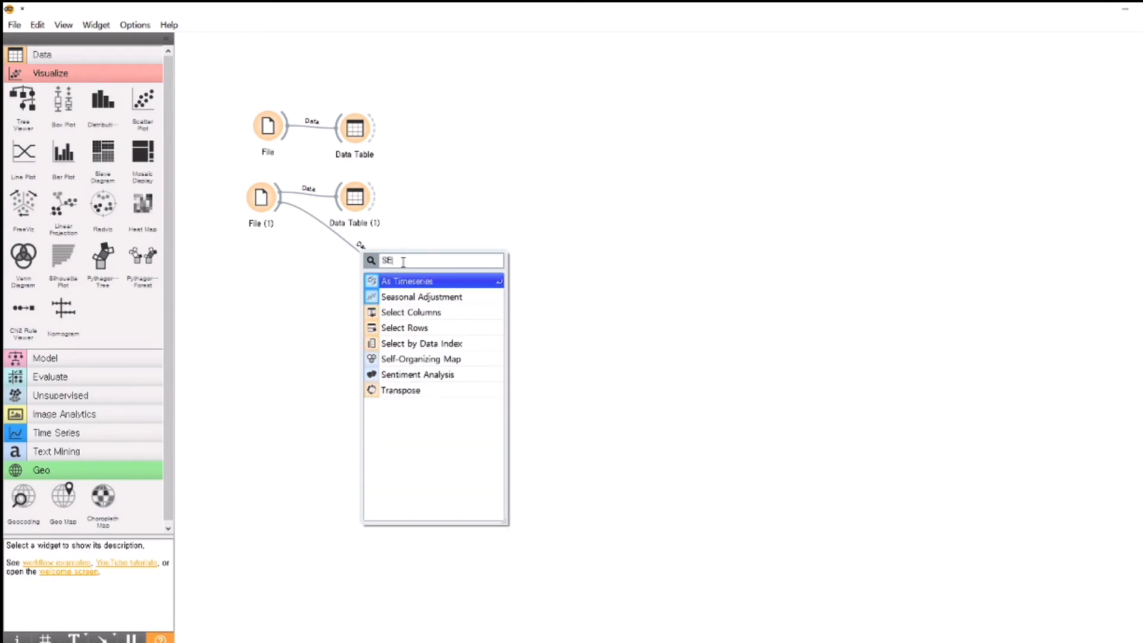
left_click(410, 313)
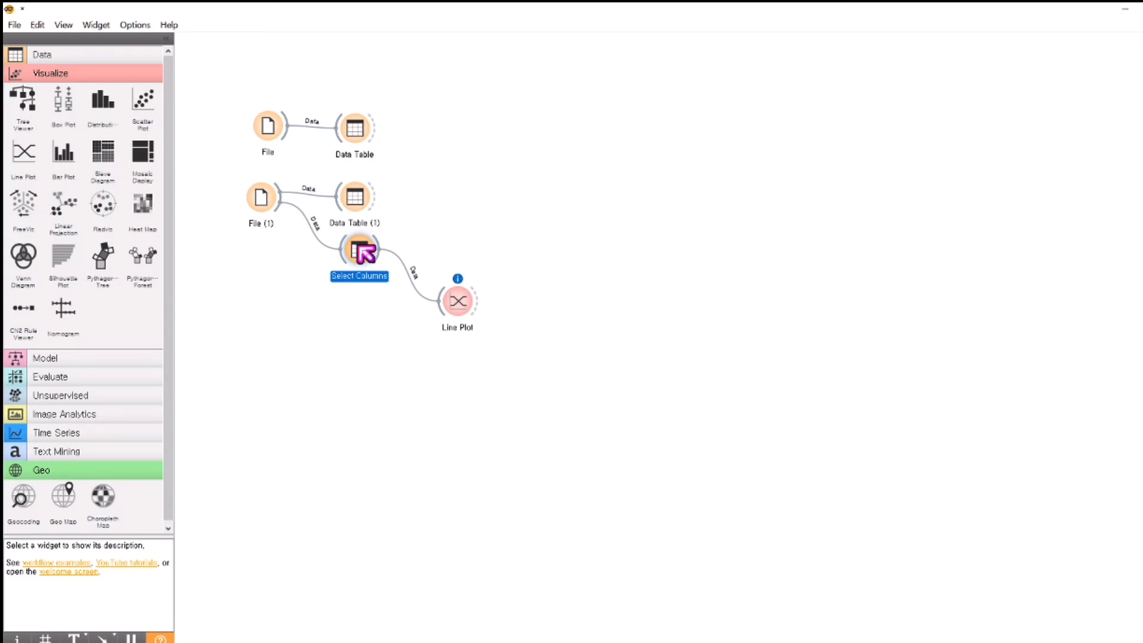
double_click(361, 251)
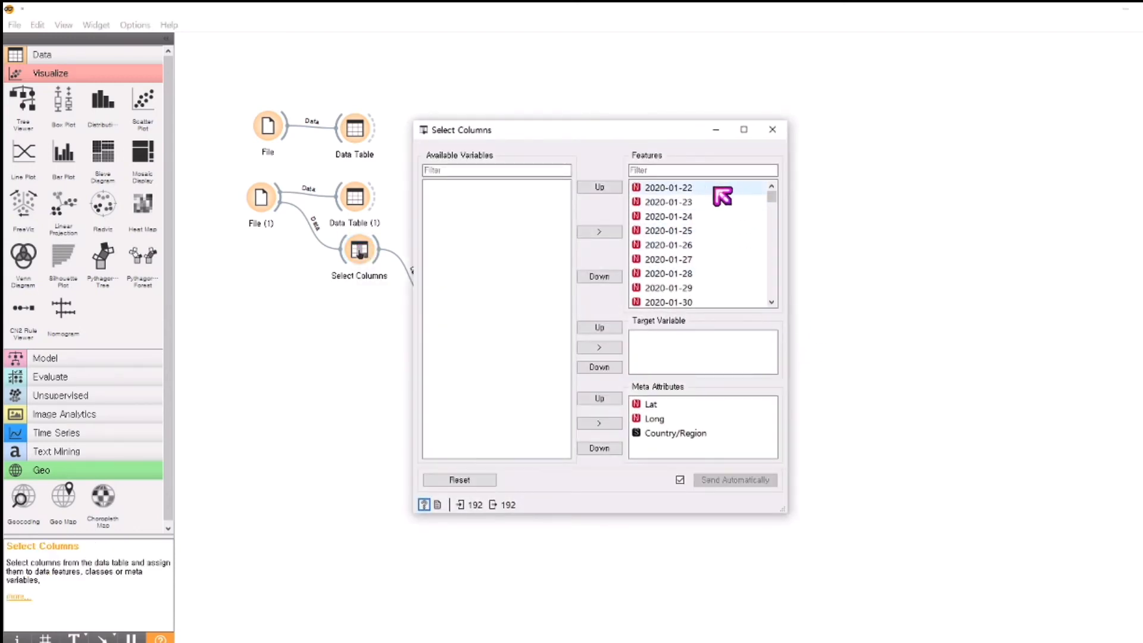
Remove the dates 2020-03-01 through 2021-02-24 from the features in Select Columns and close the widget.
mouse_move(771, 195)
left_mouse_down()
mouse_move(786, 210)
mouse_move(794, 341)
mouse_move(780, 186)
left_mouse_up()
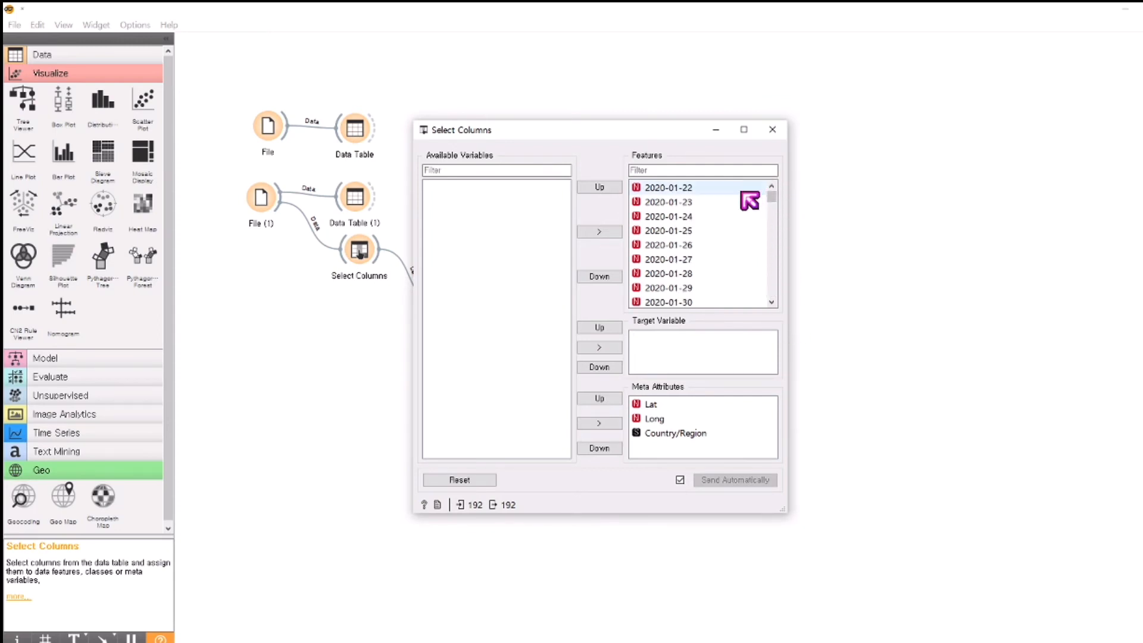
scroll(722, 238, "down", 9)
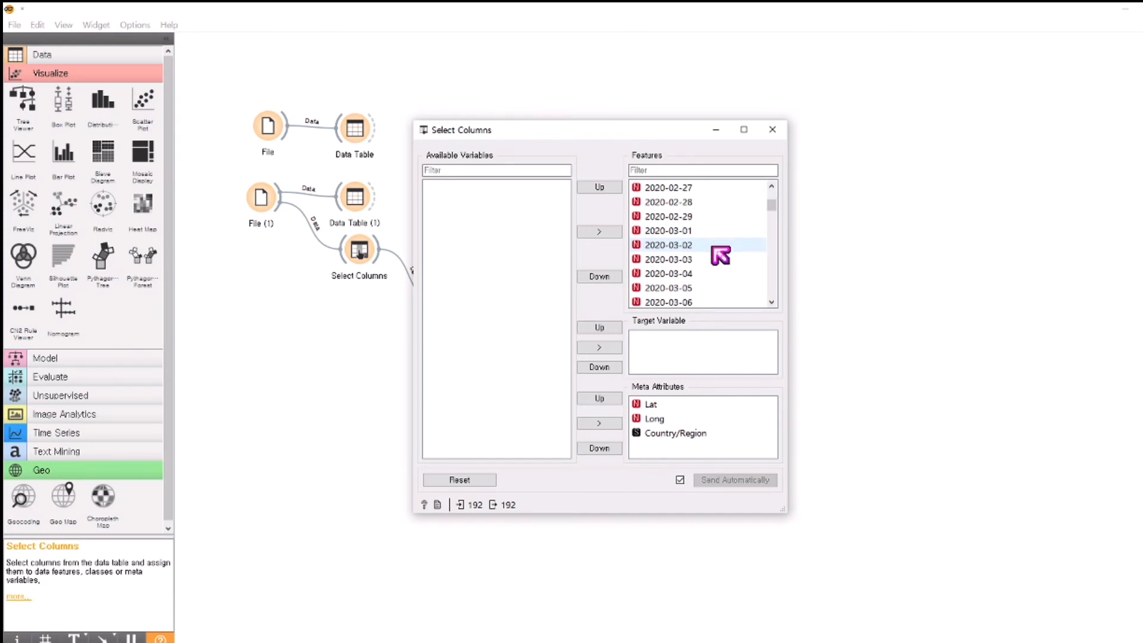
left_click(674, 234)
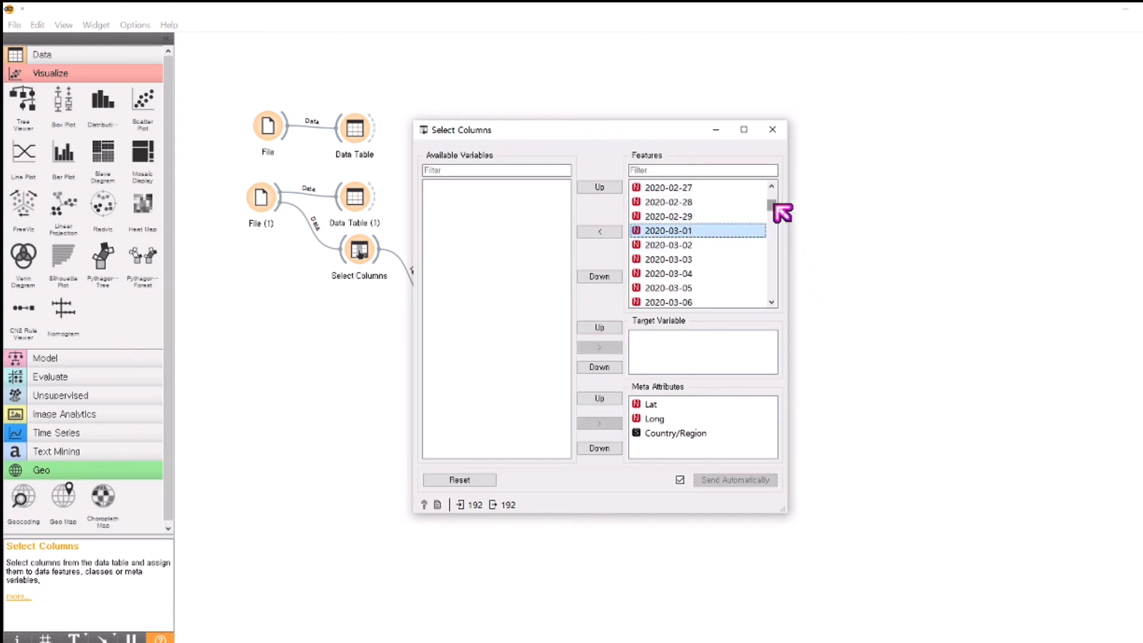
left_click_drag(776, 206, 766, 309)
left_click(671, 293, "shift")
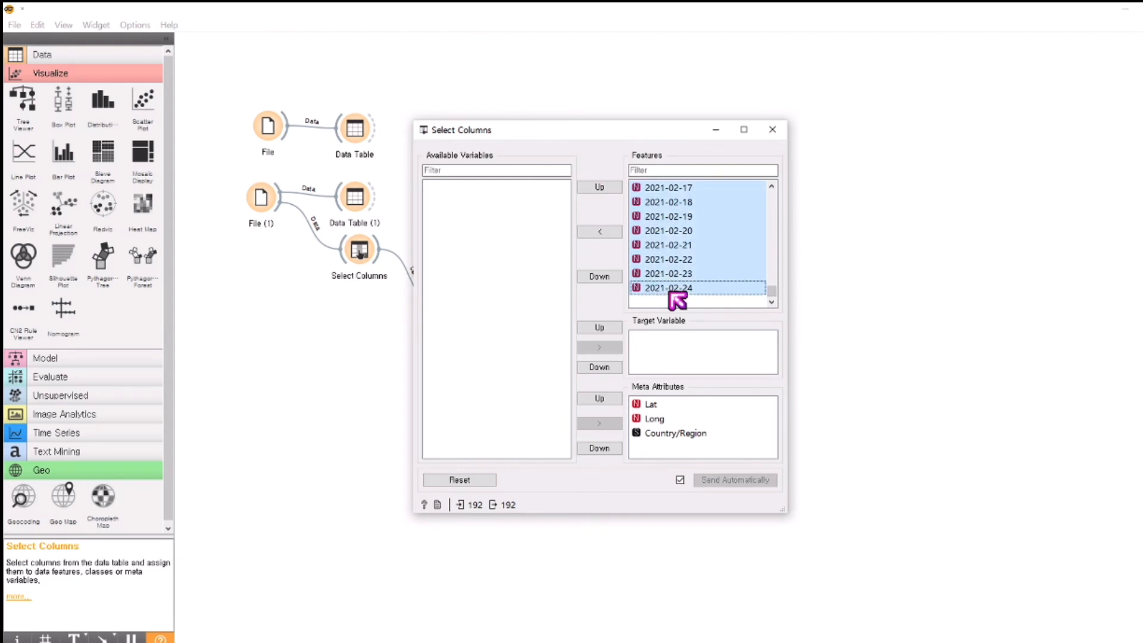
left_click(604, 232)
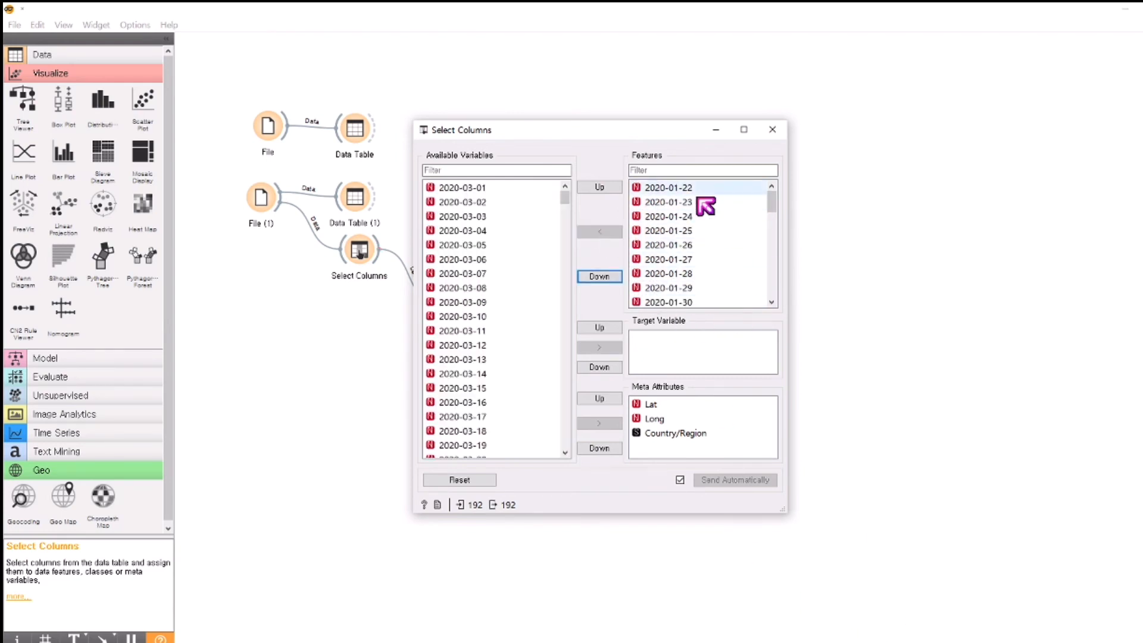
left_click(772, 129)
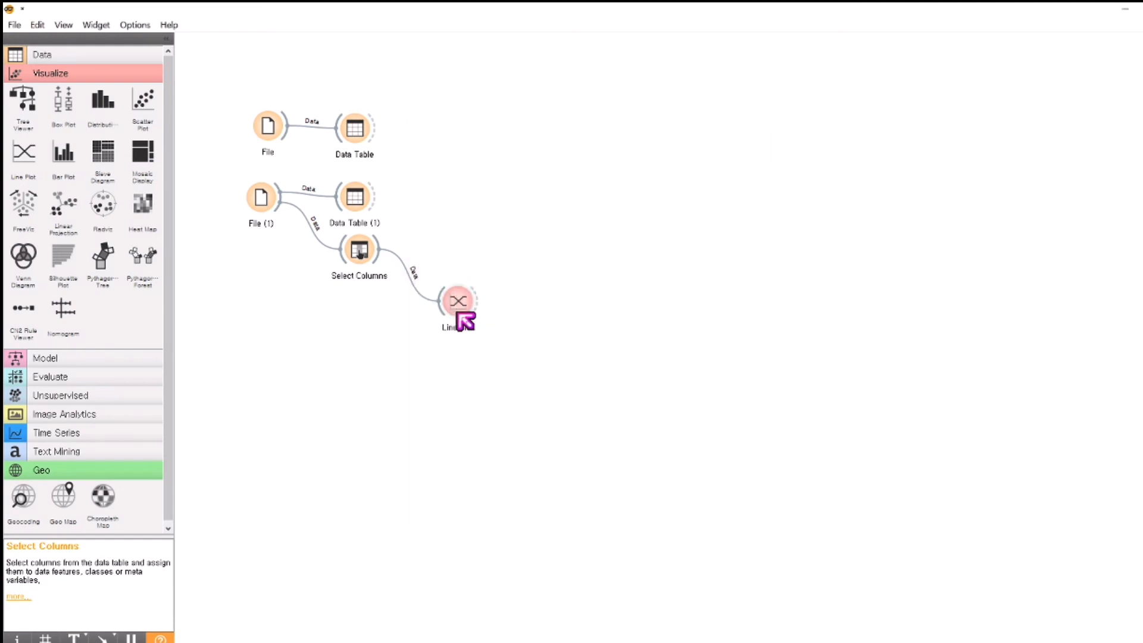
Add a Data Table on the Line Plot's output and open the plot and the new table side by side.
left_click_drag(476, 301, 574, 304)
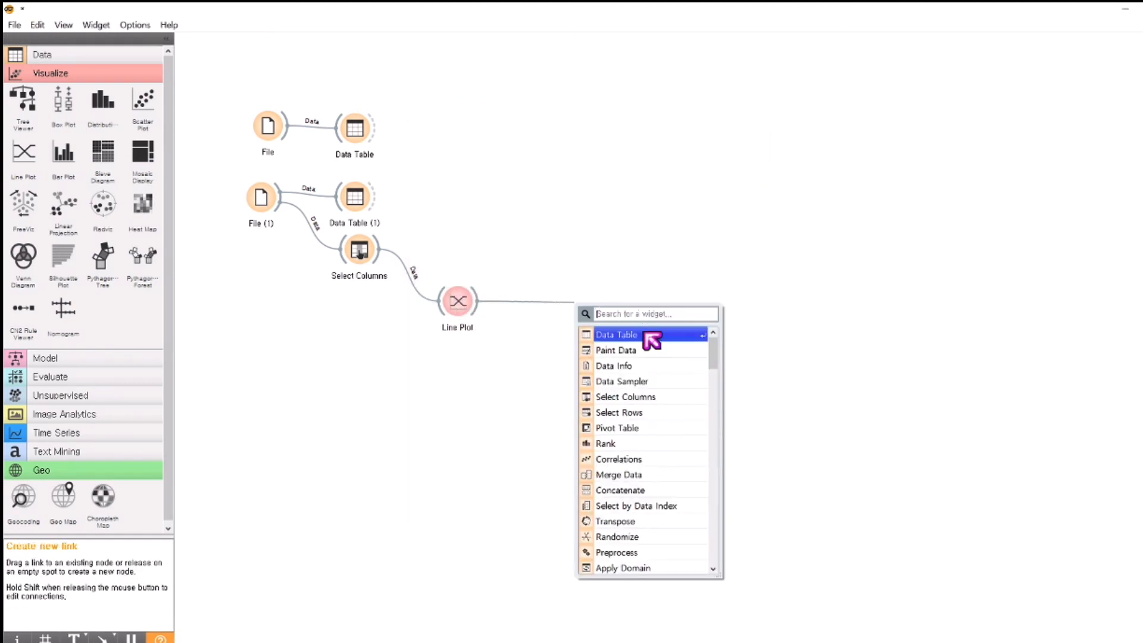
left_click(651, 333)
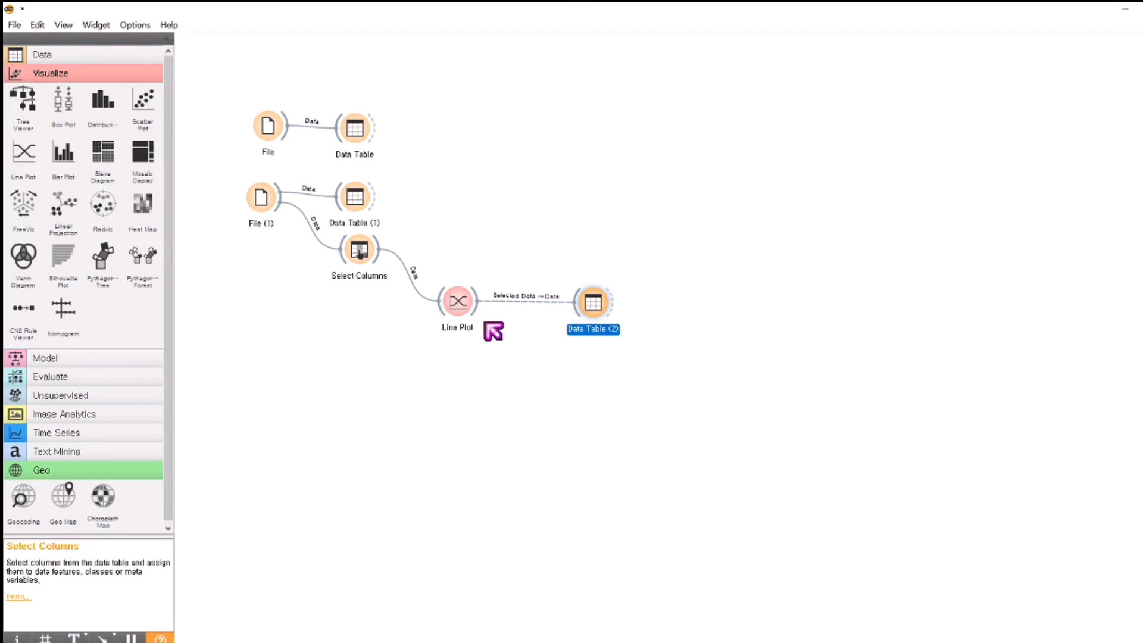
double_click(467, 302)
left_click_drag(225, 339, 413, 127)
double_click(597, 304)
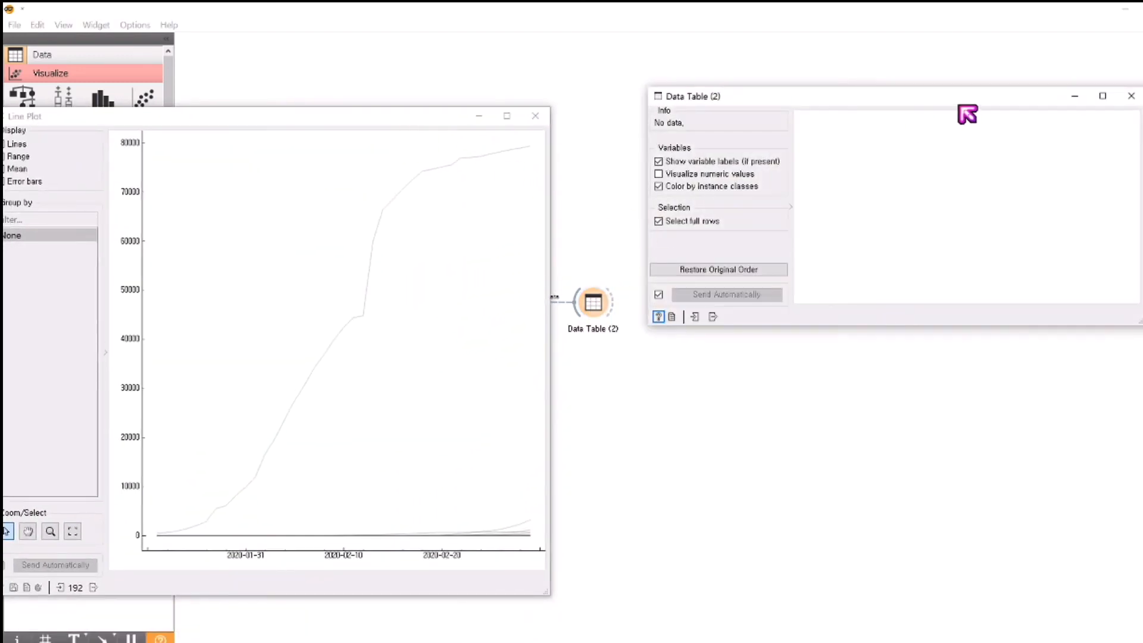
left_click_drag(386, 119, 420, 117)
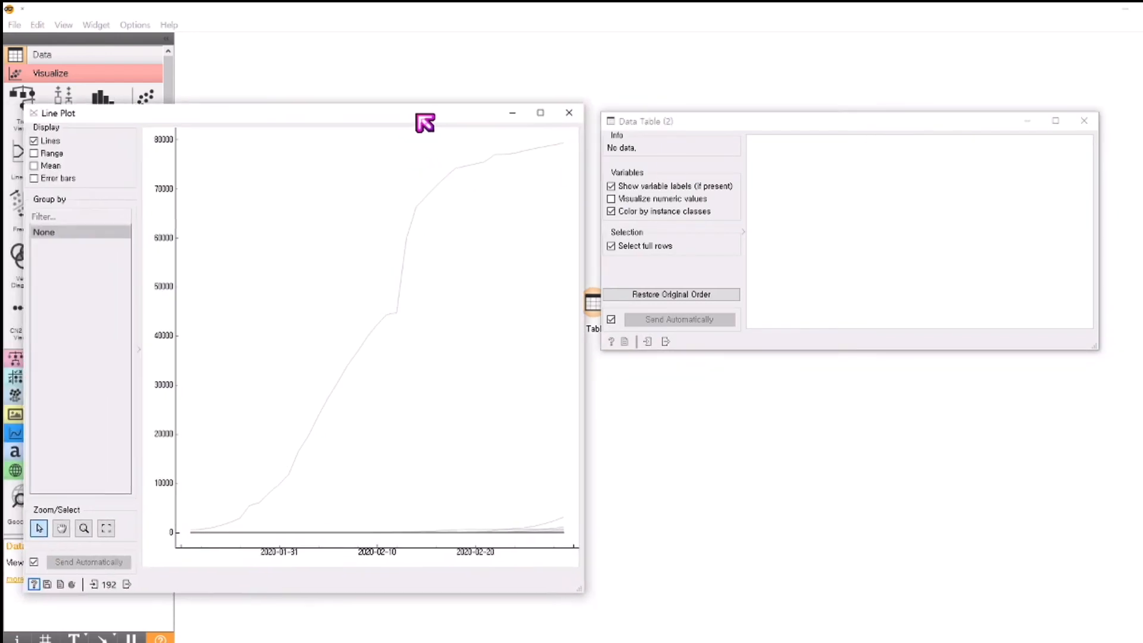
Select the steepest curve and then the small rising curve near zero to identify each country in the table, and close both windows.
left_click_drag(421, 169, 459, 212)
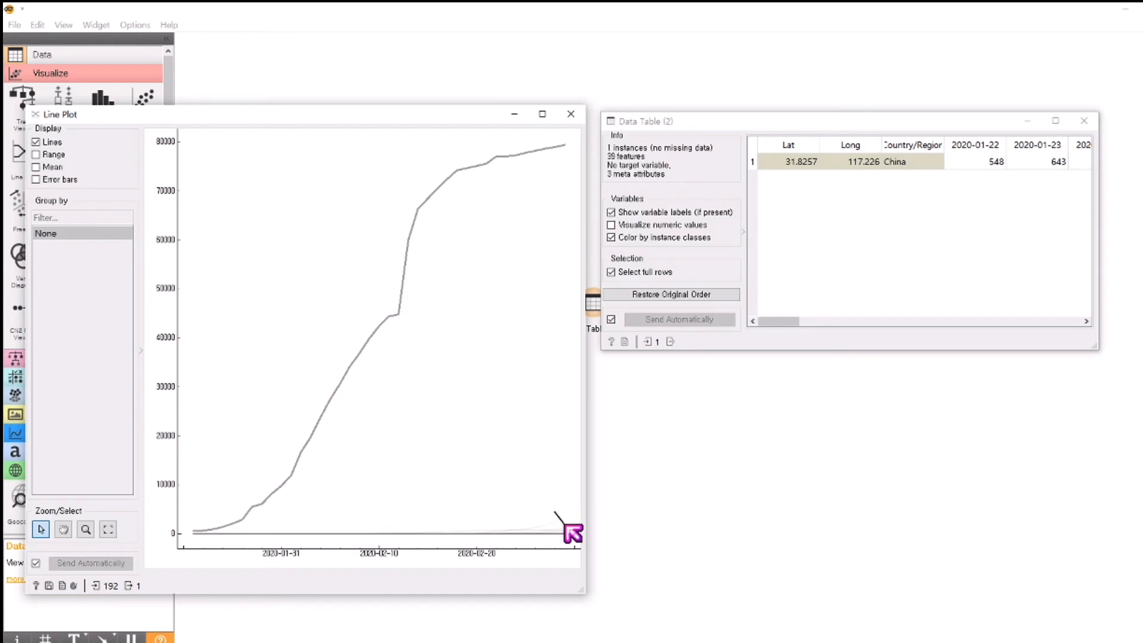
left_click(565, 525)
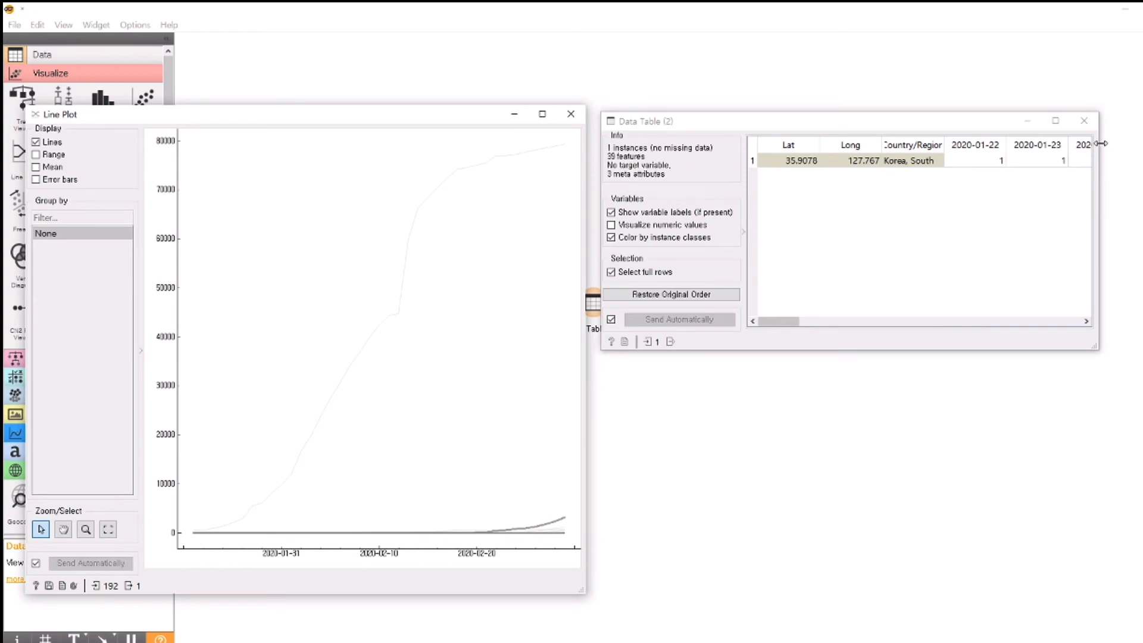
left_click(1084, 121)
left_click(570, 114)
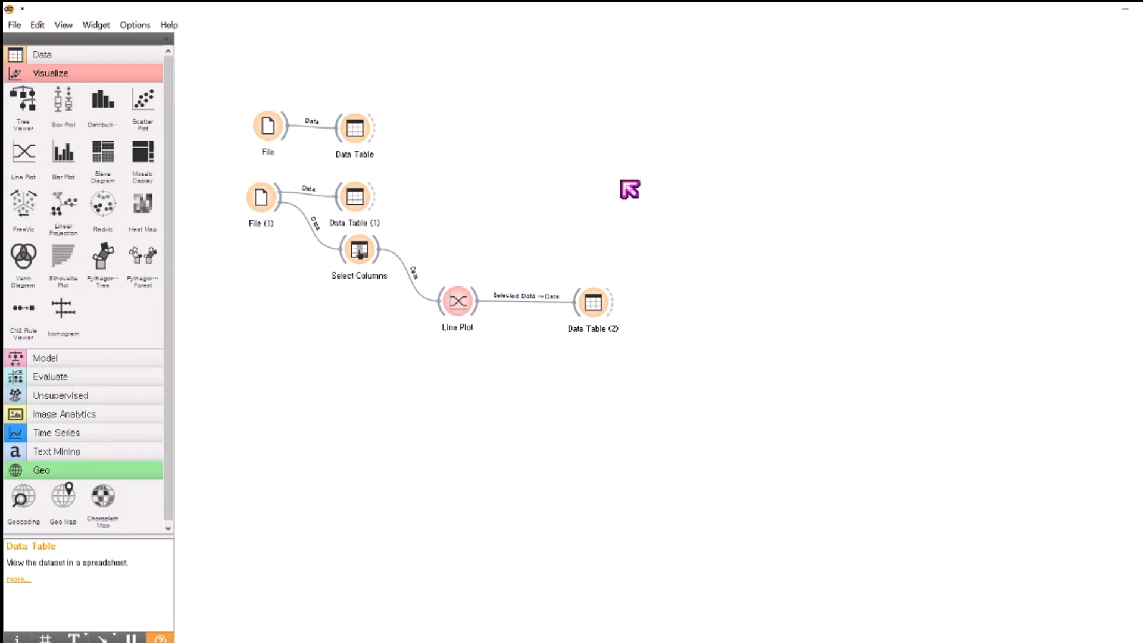
Reopen Select Columns and remove all remaining dates from the features.
left_click(366, 248)
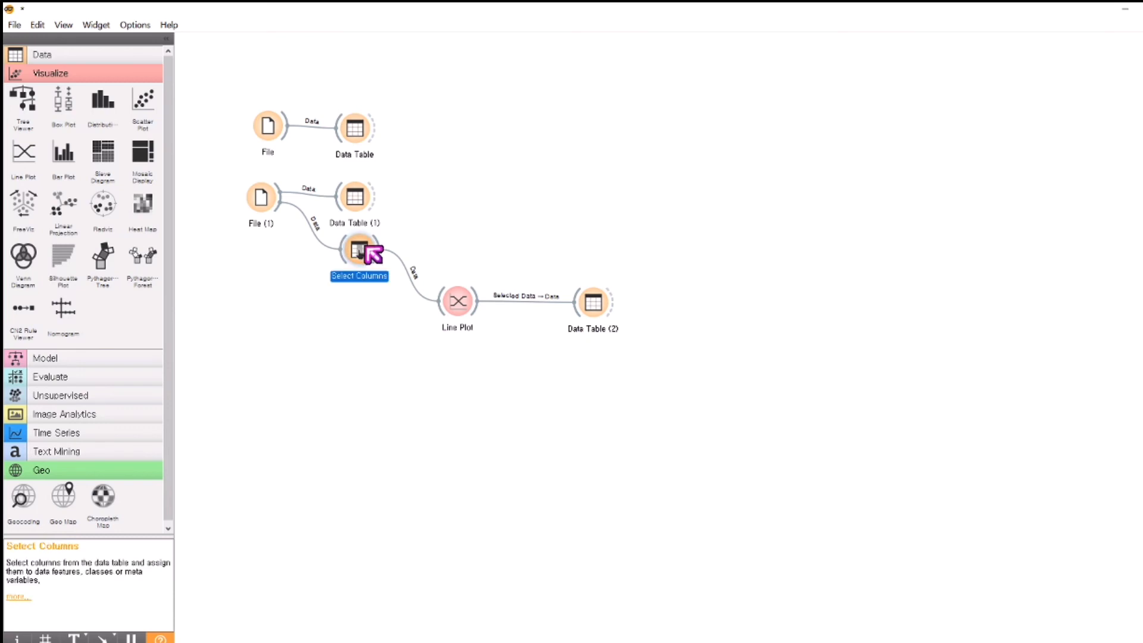
double_click(361, 251)
scroll(702, 196, "down", 6)
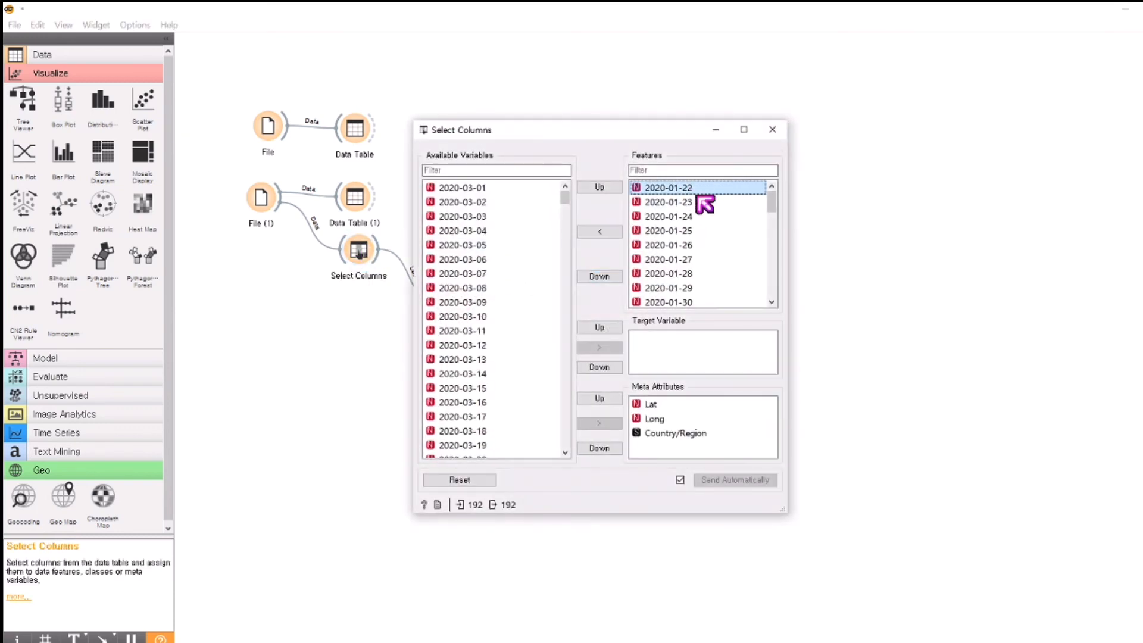
scroll(727, 271, "down", 4)
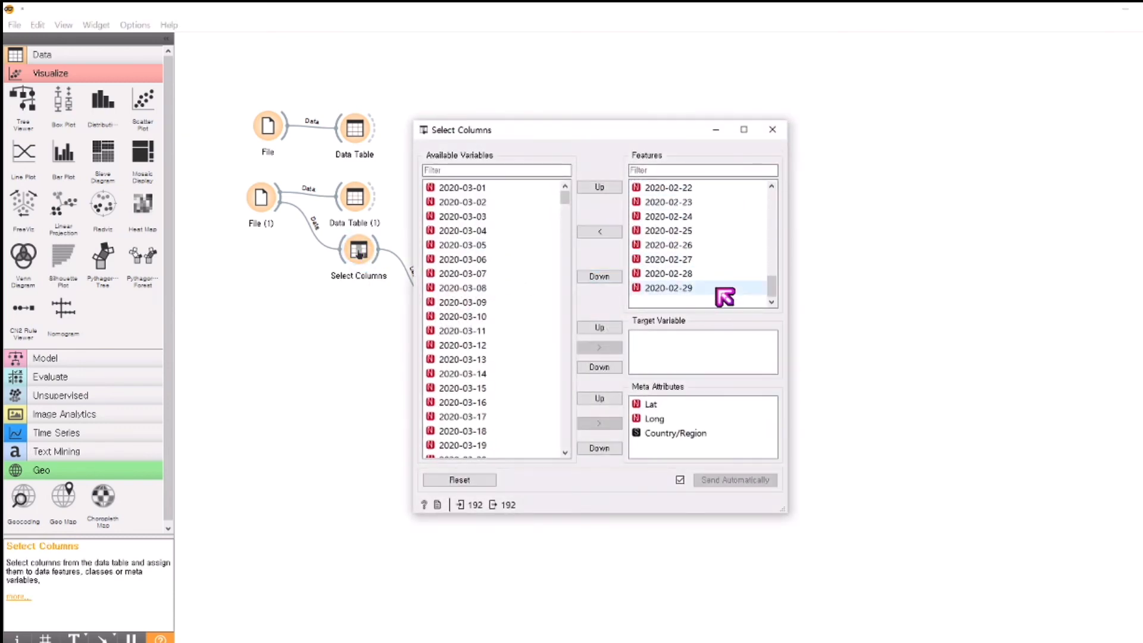
key("ctrl+a")
left_click(599, 231)
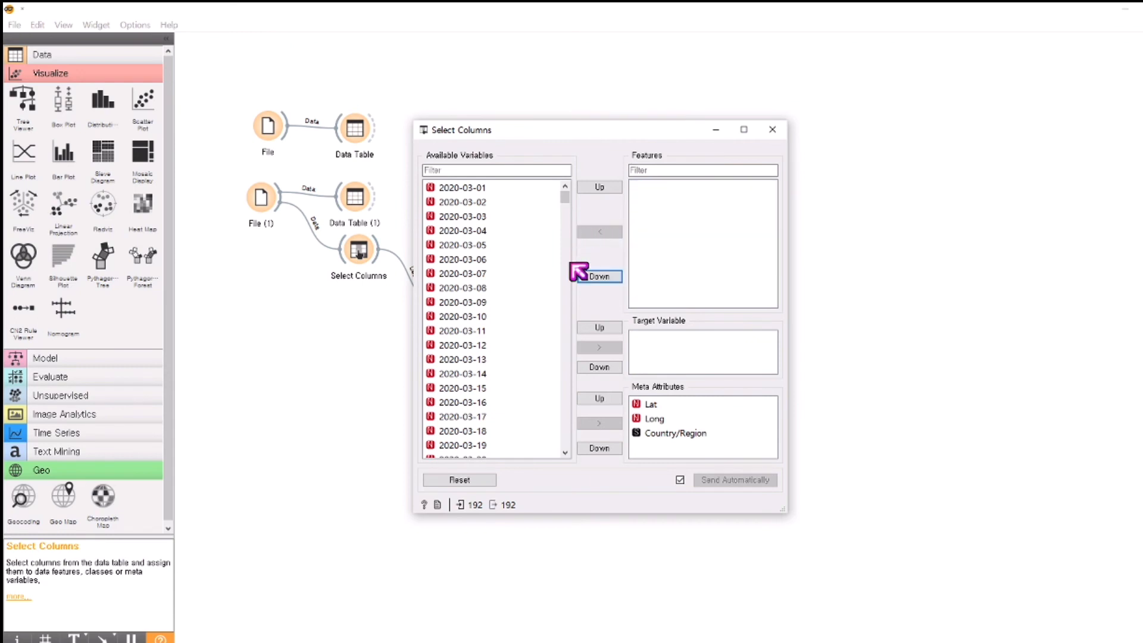
Add the dates 2021-01-01 through 2021-02-24 to the features and close Select Columns.
left_click_drag(570, 193, 564, 410)
scroll(501, 255, "up", 2)
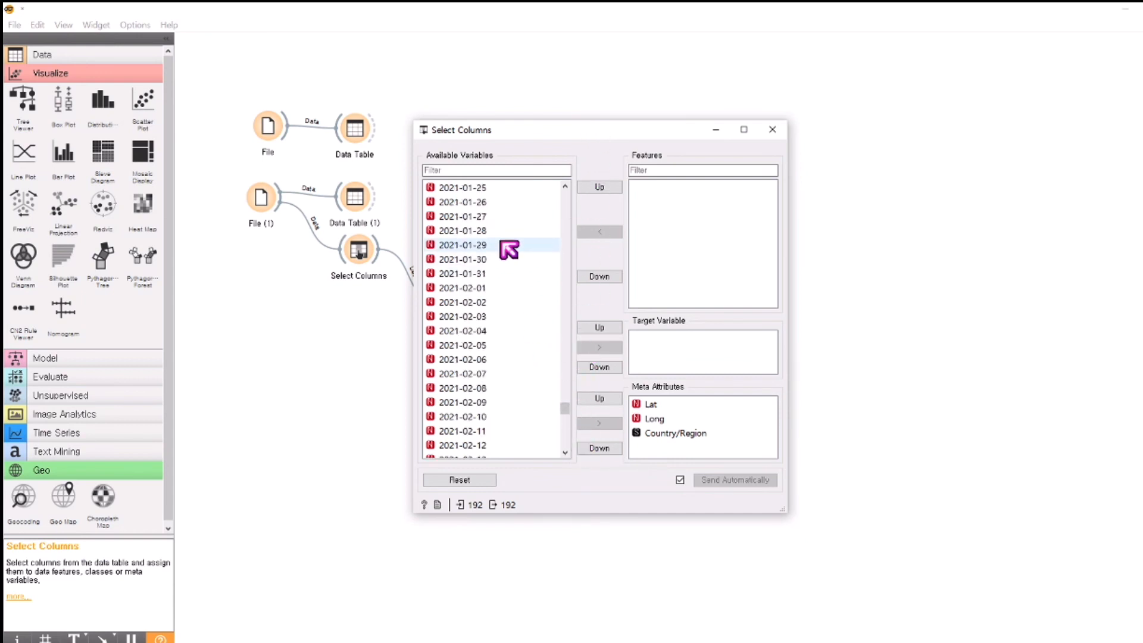
scroll(500, 241, "up", 9)
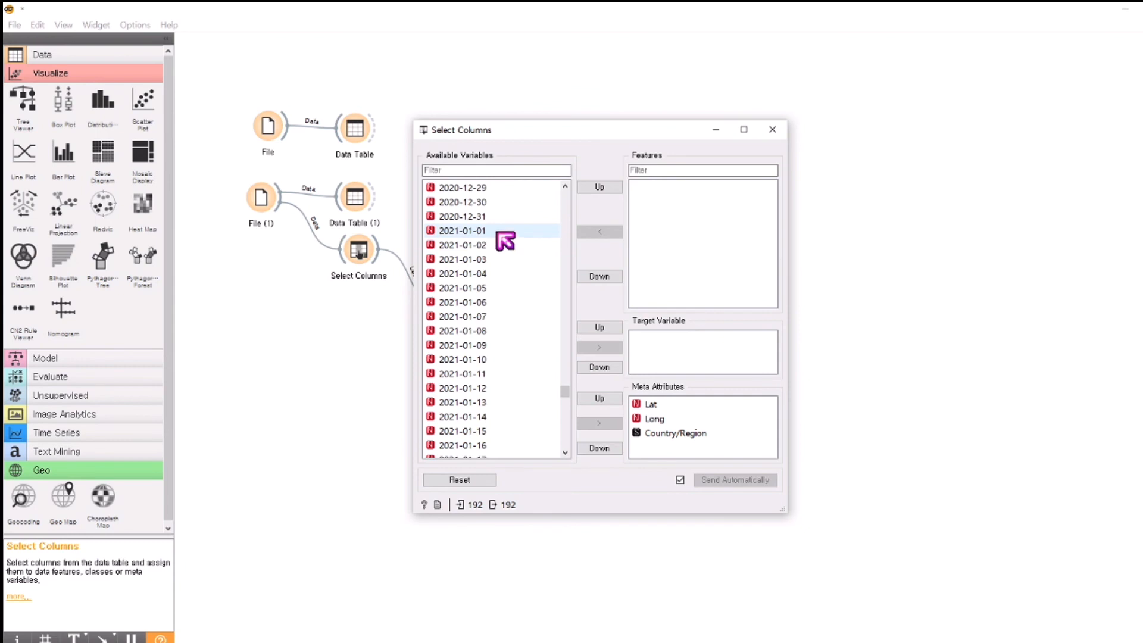
left_click(505, 232)
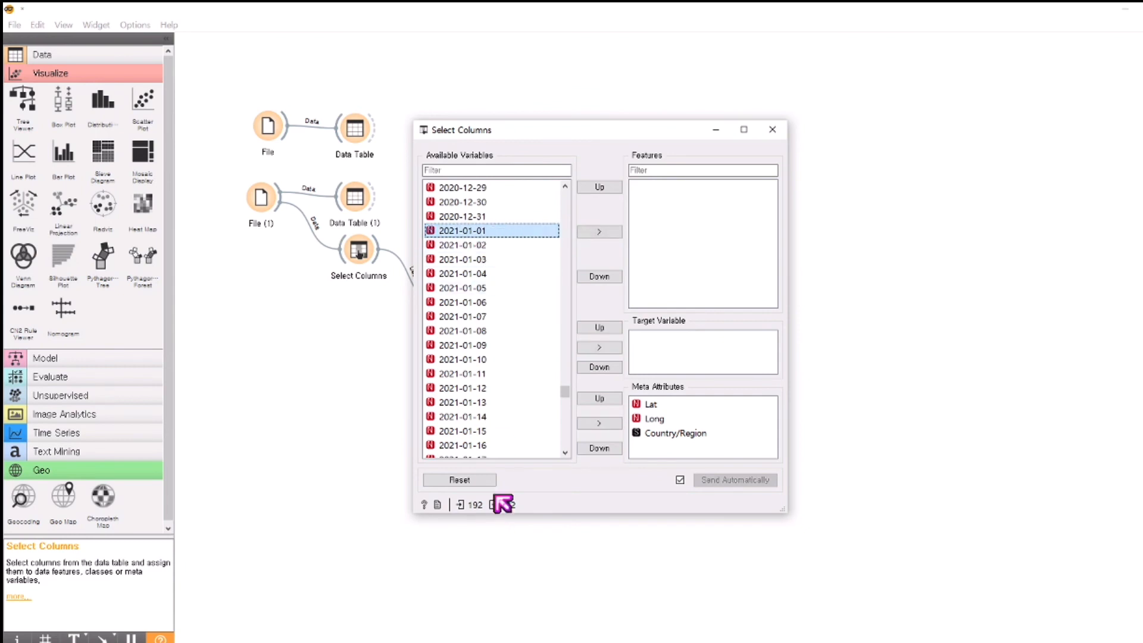
scroll(512, 410, "down", 18)
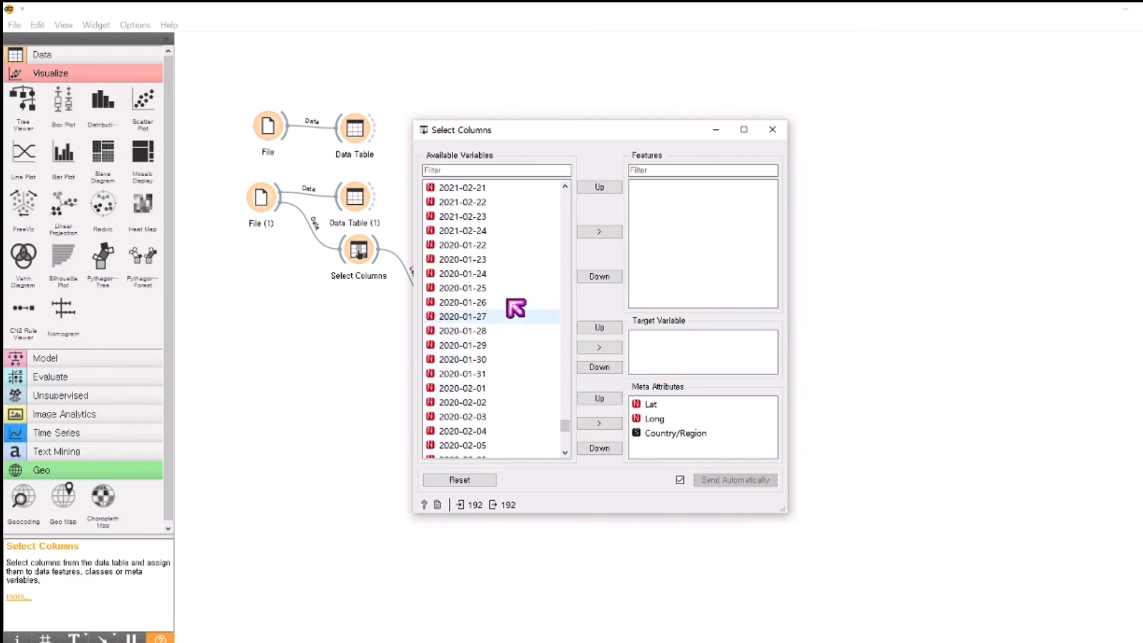
left_click(507, 232, "shift")
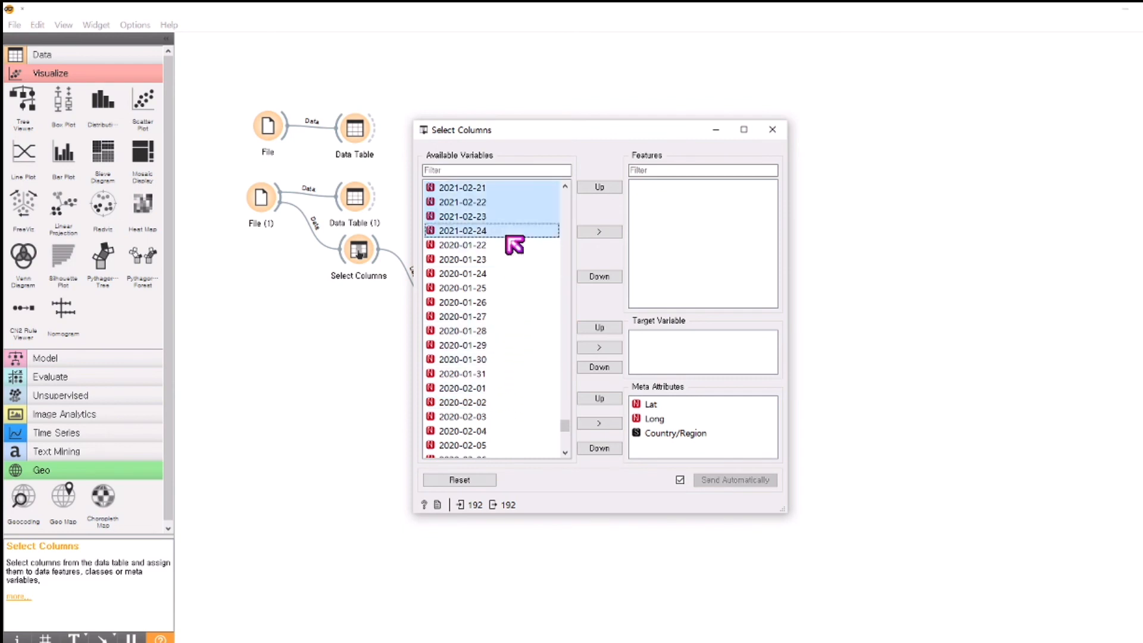
left_click(598, 232)
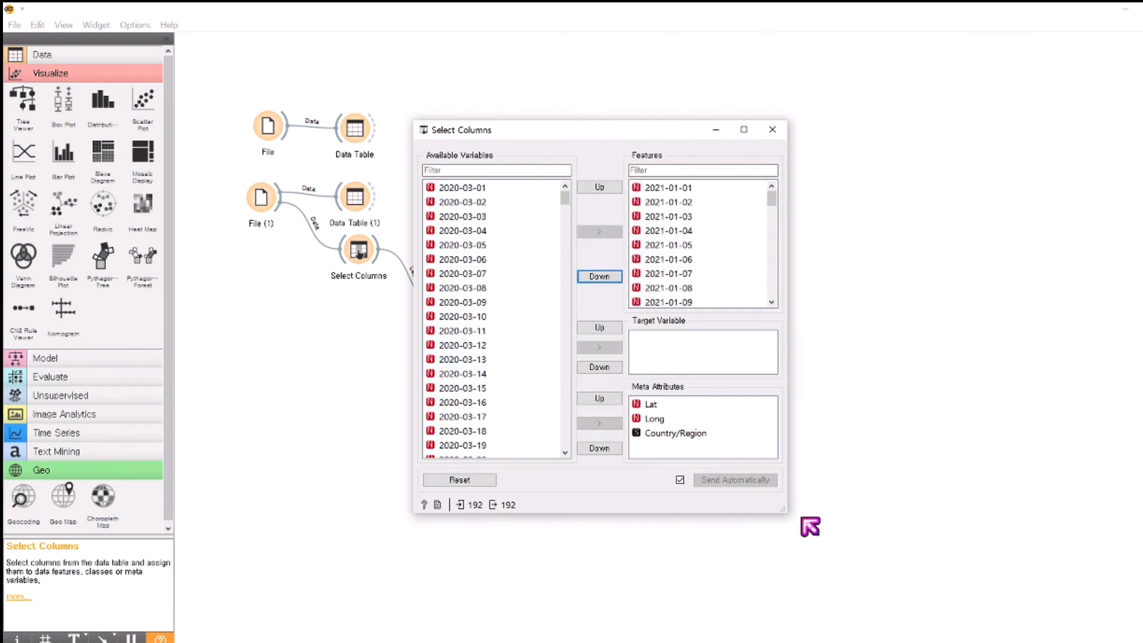
left_click(772, 129)
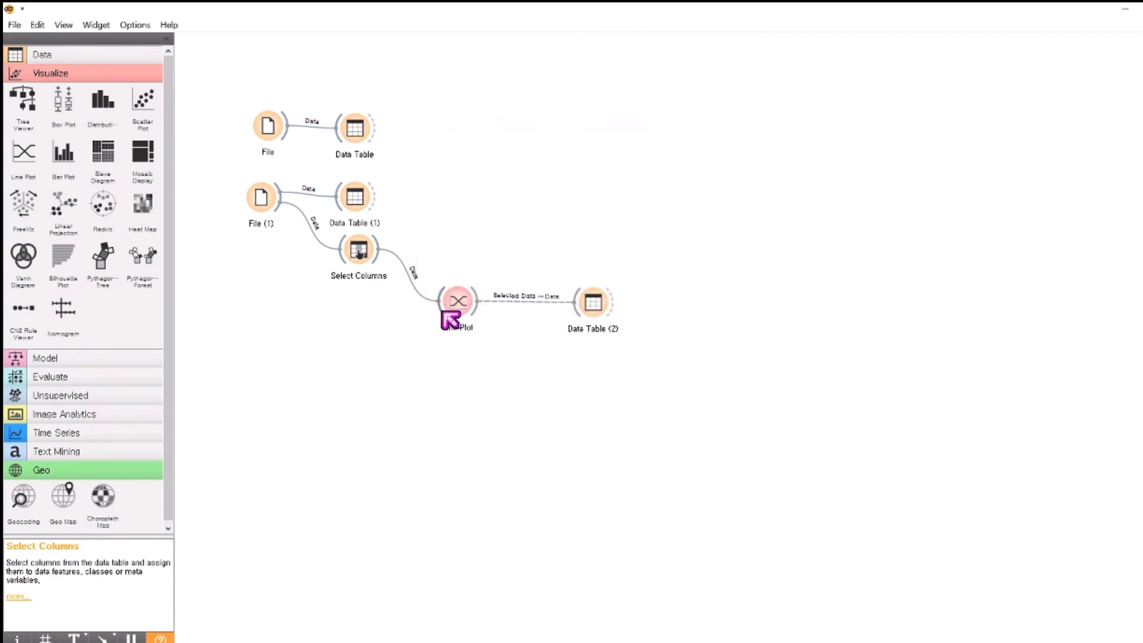
Open the Line Plot and its connected Data Table, and select the highest and then the third-highest curve to identify their countries.
double_click(461, 305)
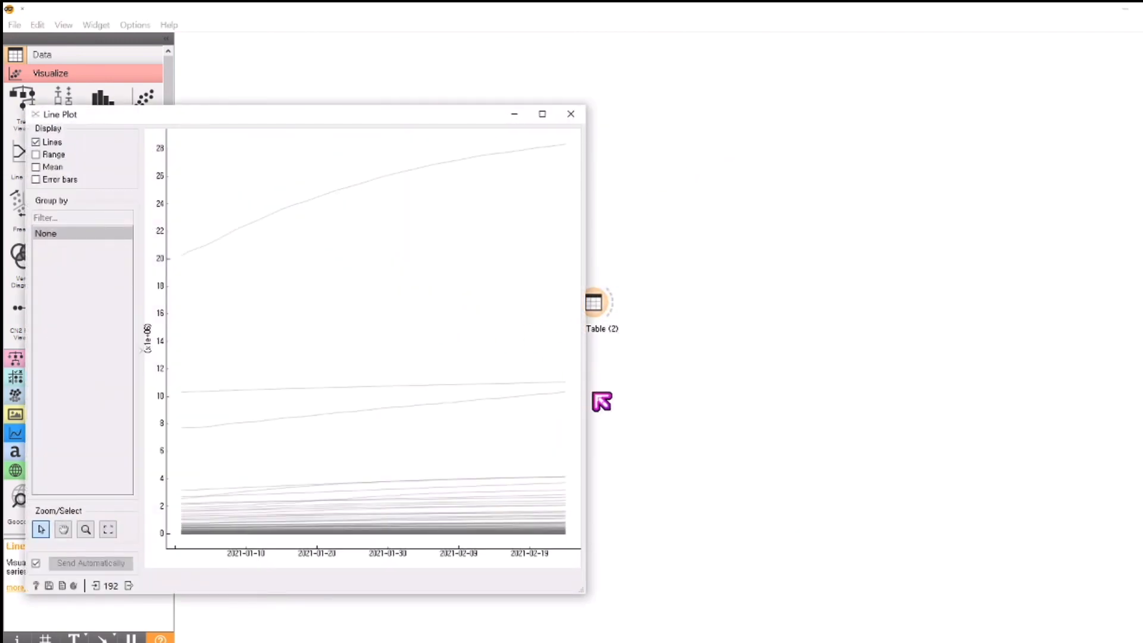
double_click(607, 313)
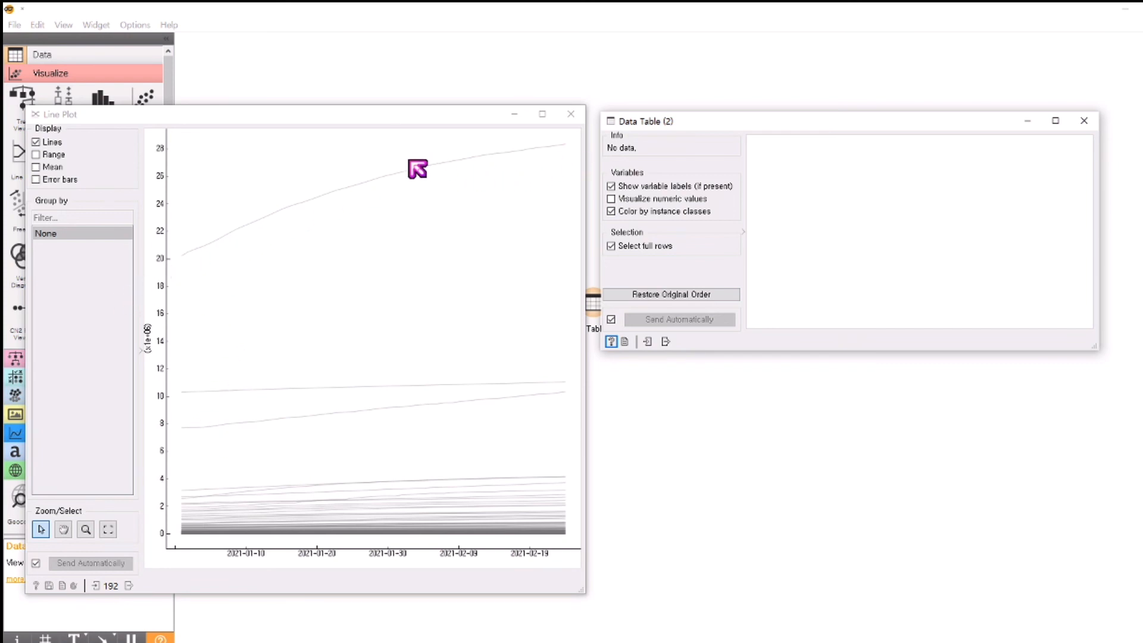
left_click_drag(365, 166, 400, 227)
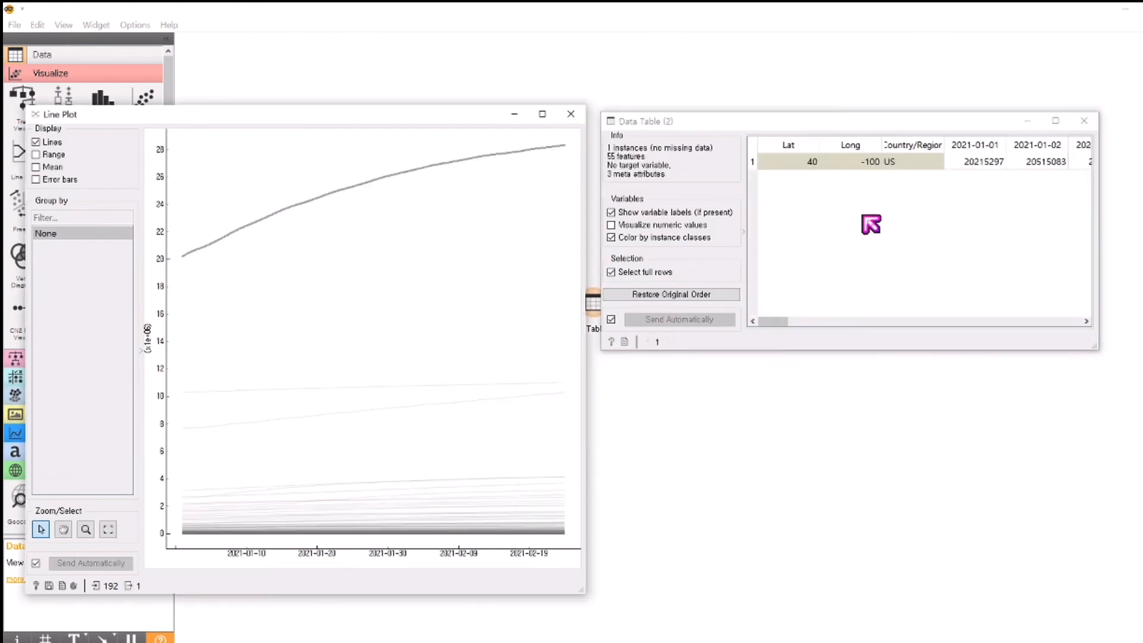
left_click_drag(334, 365, 381, 441)
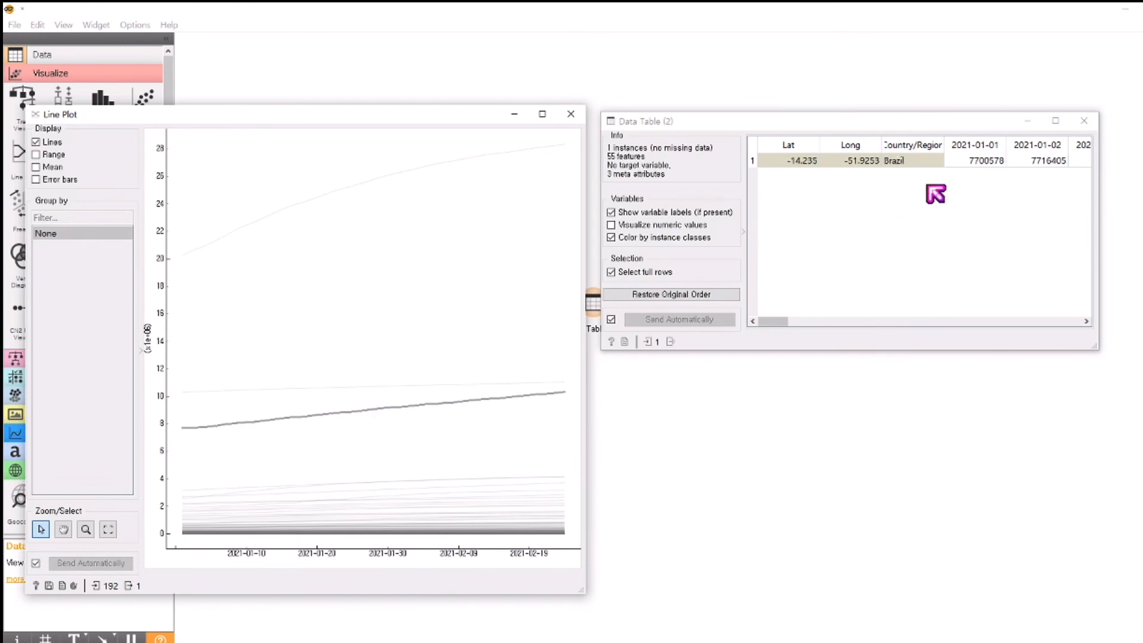
Select the three highest curves together, check their rows in the connected table, and close both windows.
left_click_drag(282, 168, 472, 461)
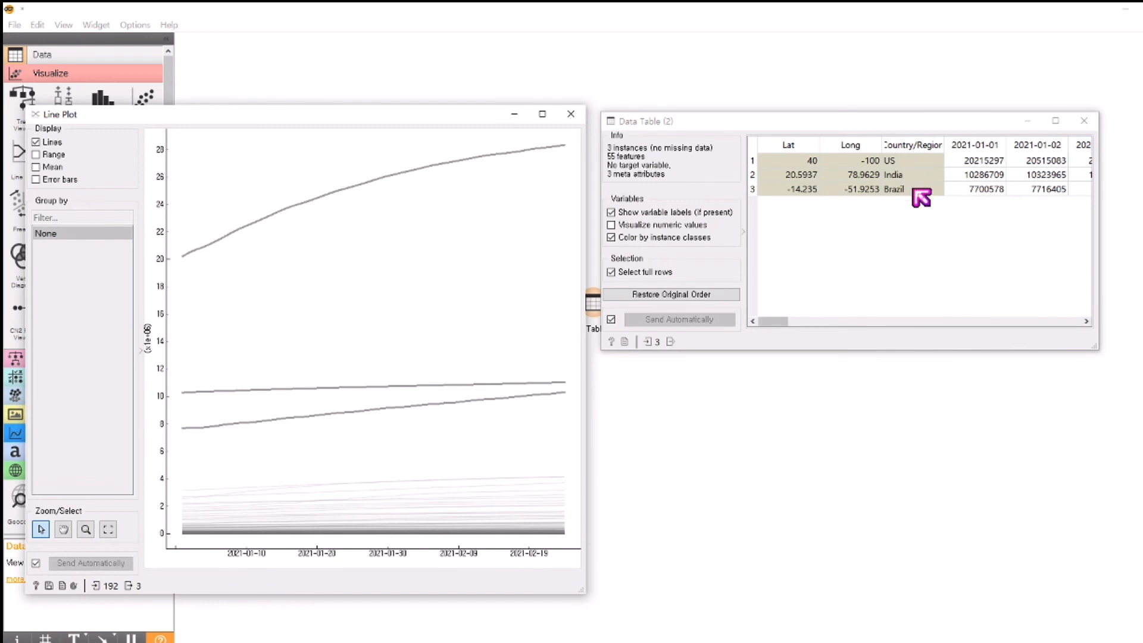
mouse_move(771, 322)
left_mouse_down()
mouse_move(1080, 328)
mouse_move(758, 333)
left_mouse_up()
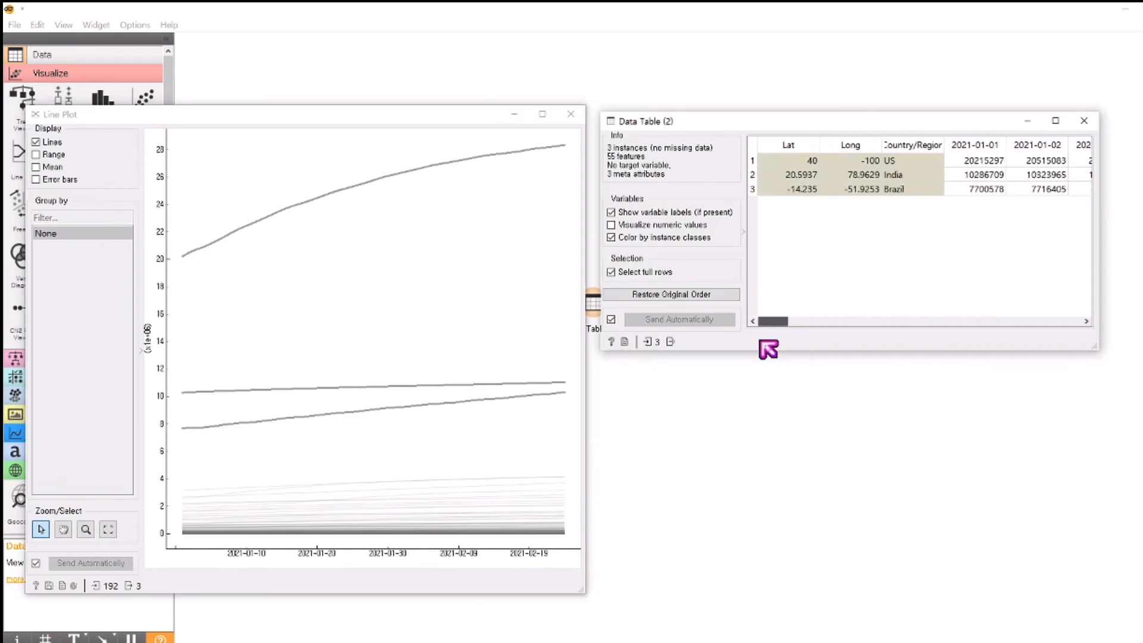
left_click(1084, 121)
left_click(571, 114)
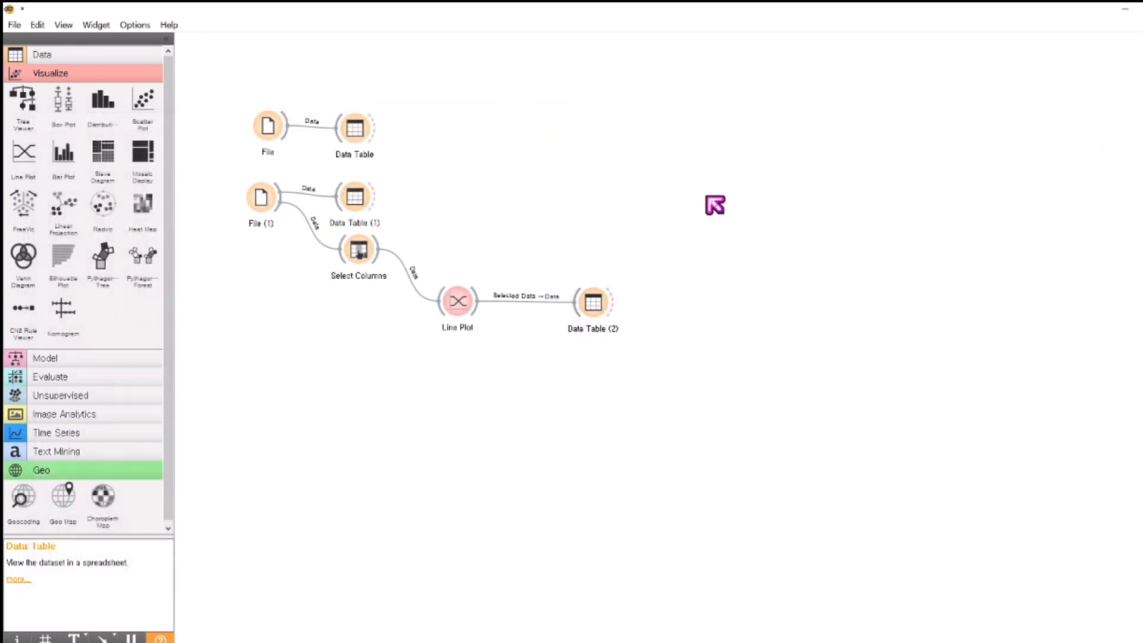